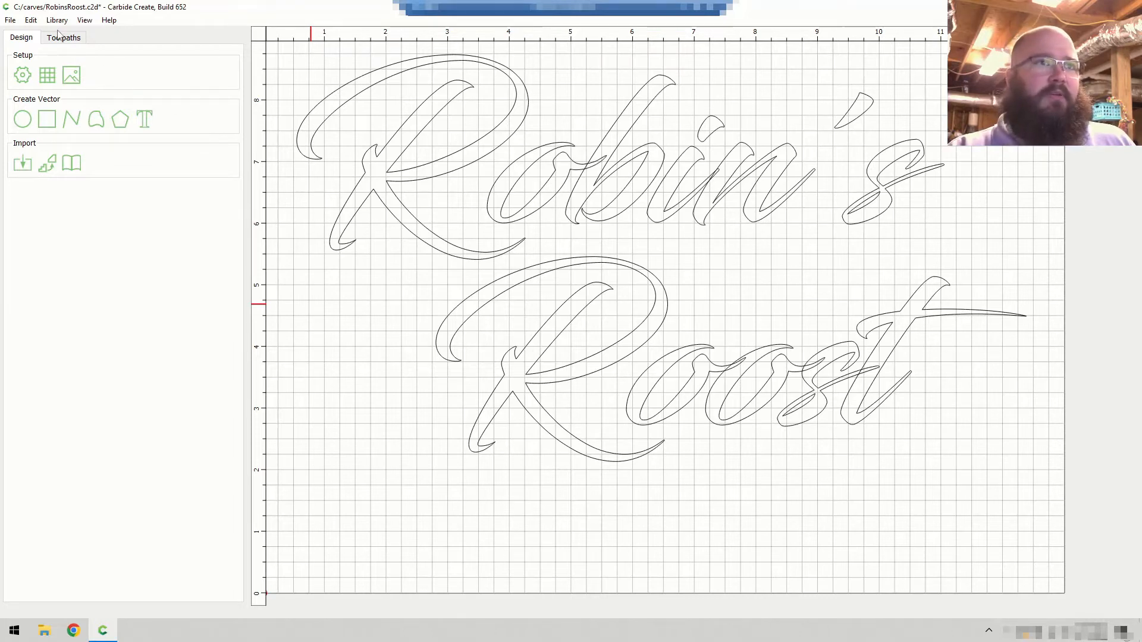
- Delete the empty Pocket Toolpath 16 from Group 1
left_click(79, 40)
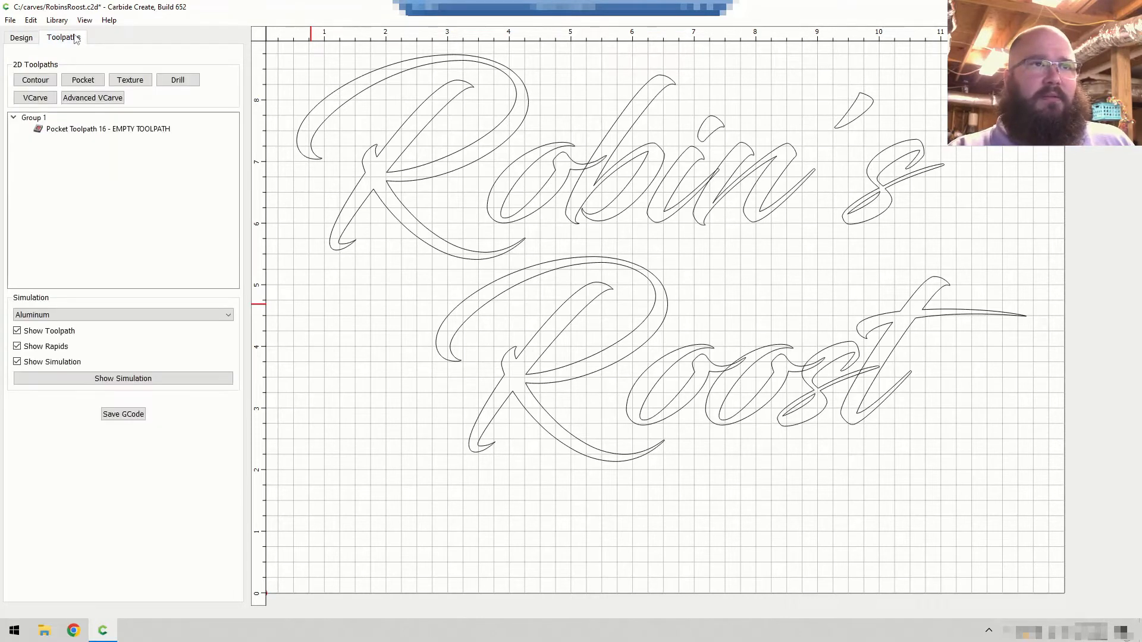
left_click(132, 132)
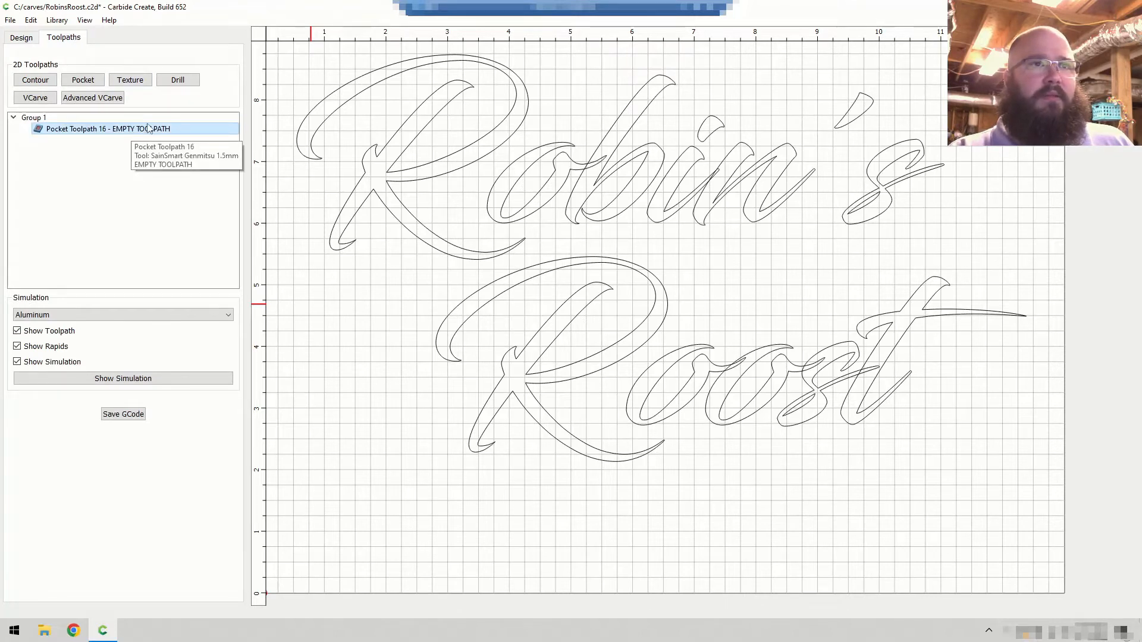
left_click(477, 309)
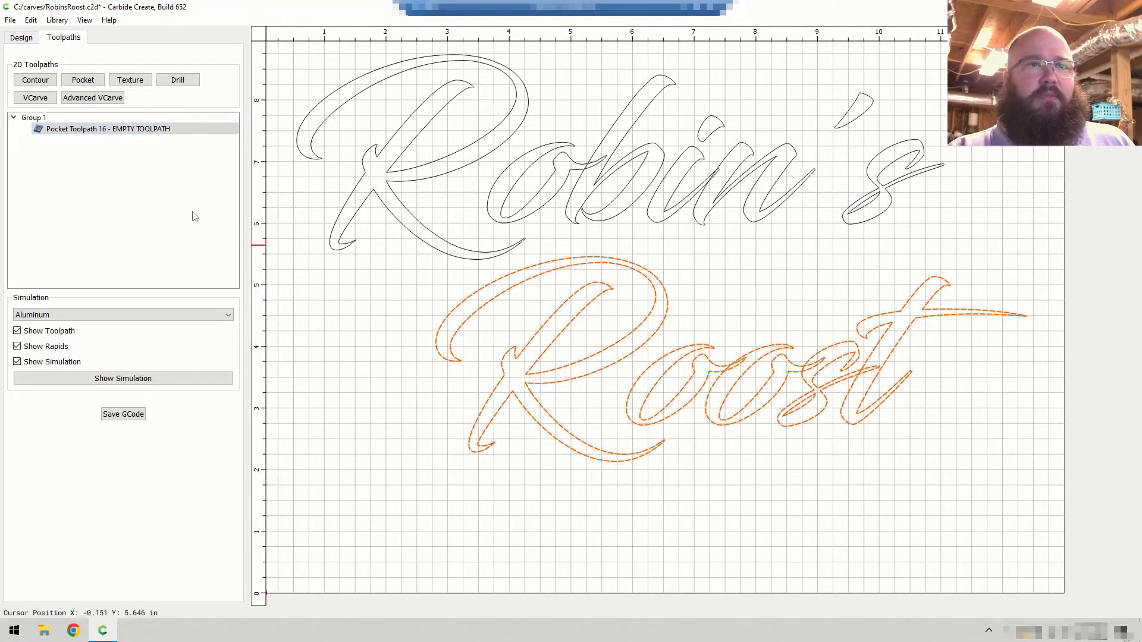
left_click(160, 133)
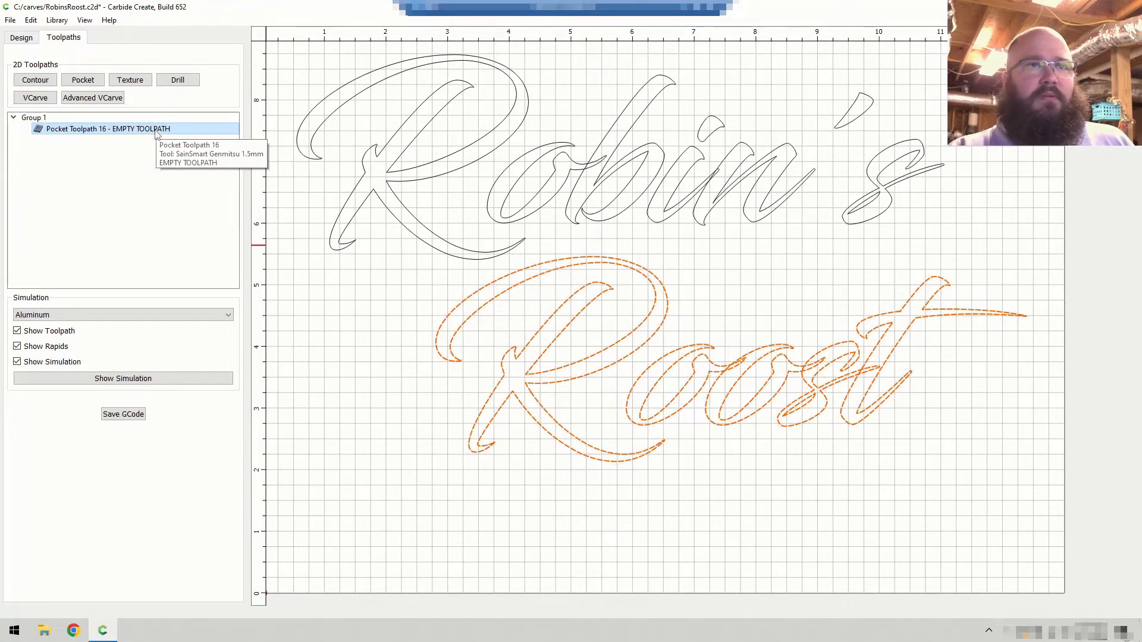
right_click(156, 130)
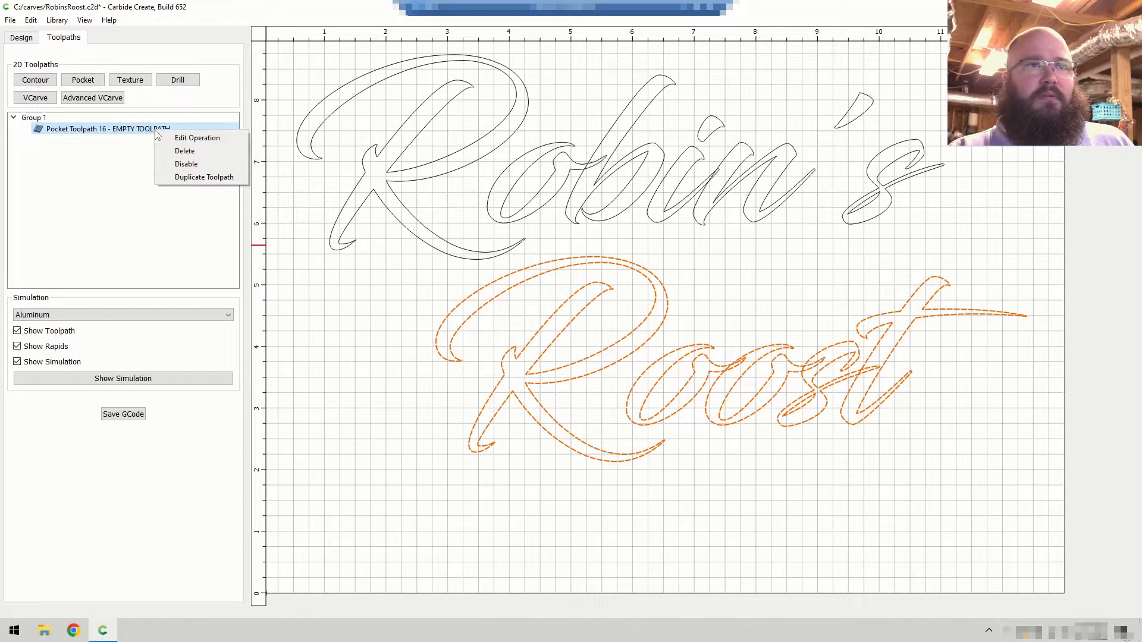
left_click(205, 152)
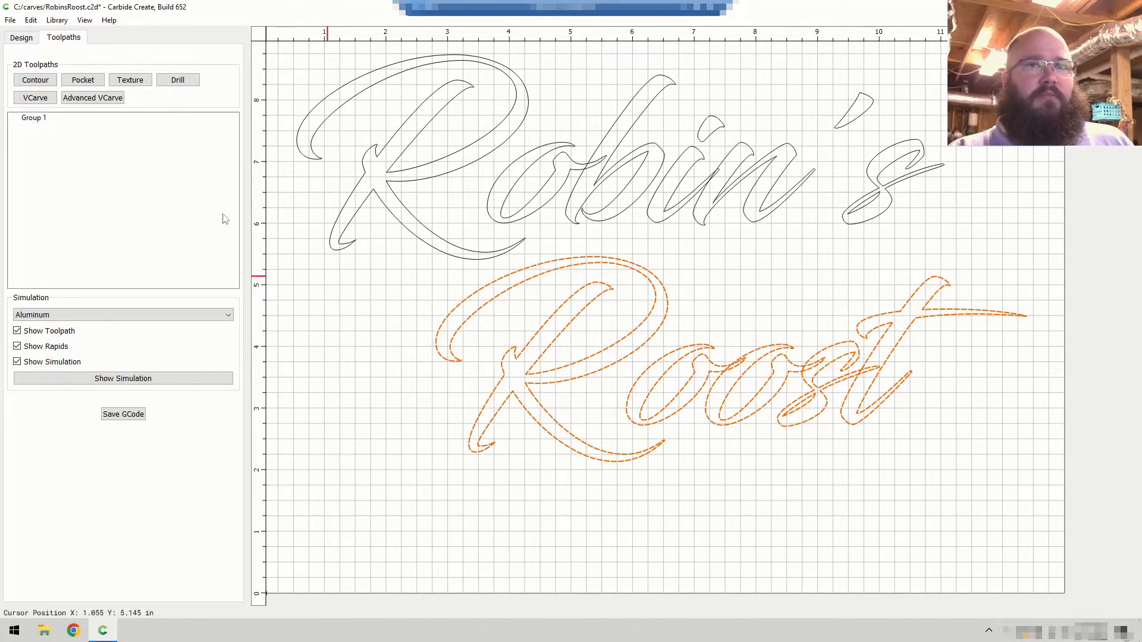
- Create a pocket toolpath for the Roost text using the SainSmart Genmitsu 1.5mm tool, from 0.0000 to 0.1000 in deep
left_click(70, 82)
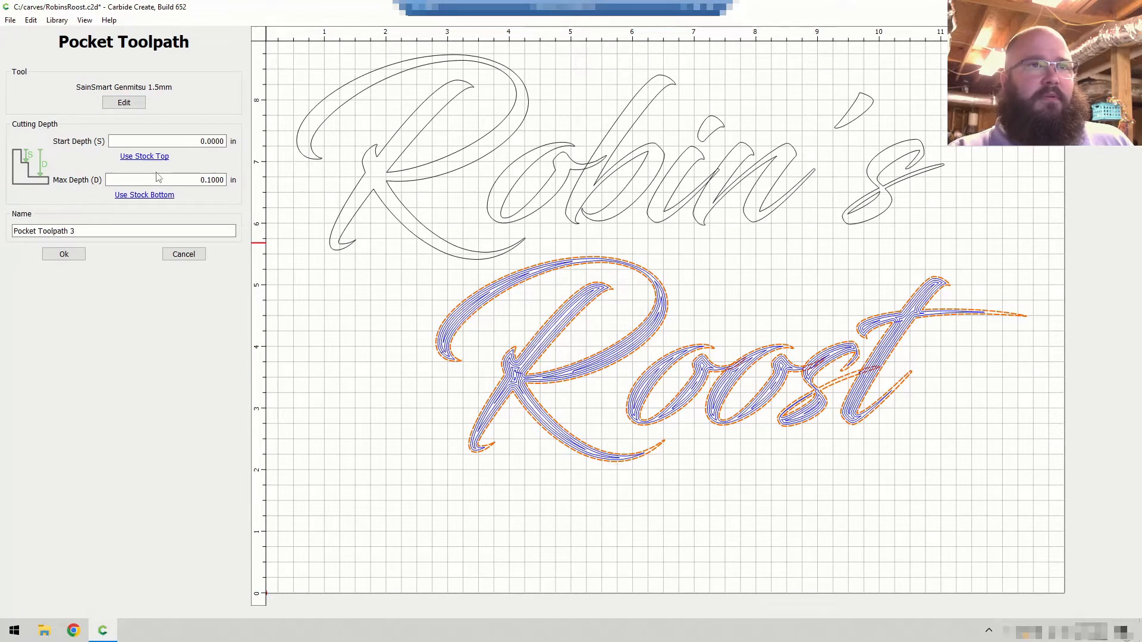
left_click(65, 255)
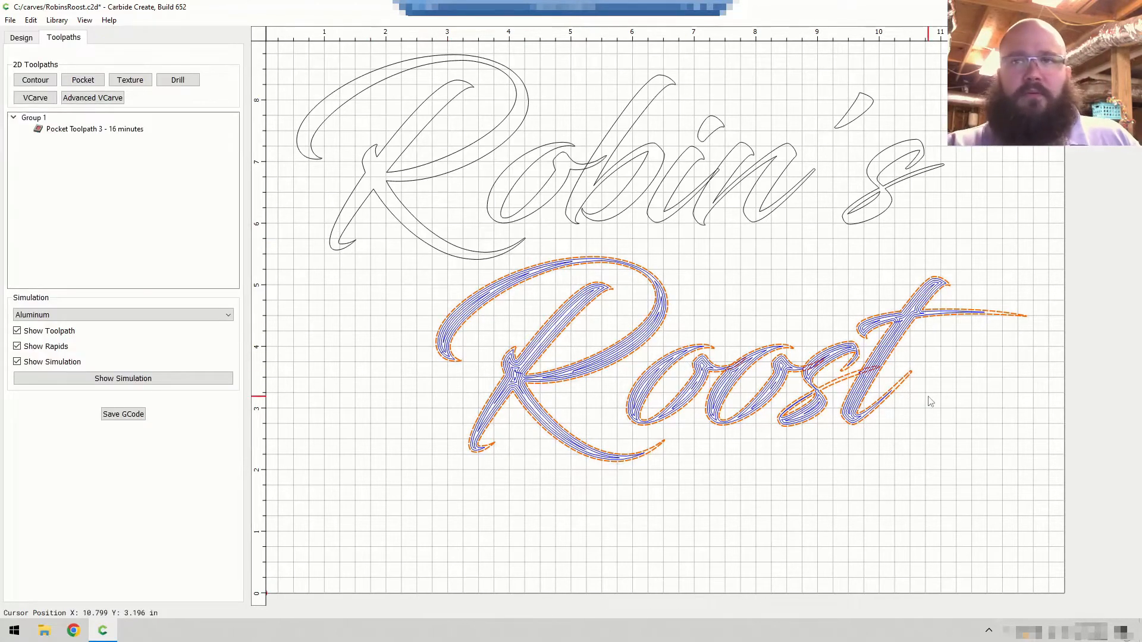
left_click(752, 292)
- Examine the pocket toolpath across the word Roost for coverage at the thin stroke ends of the R, s and t
middle_click_drag(750, 286, 722, 215)
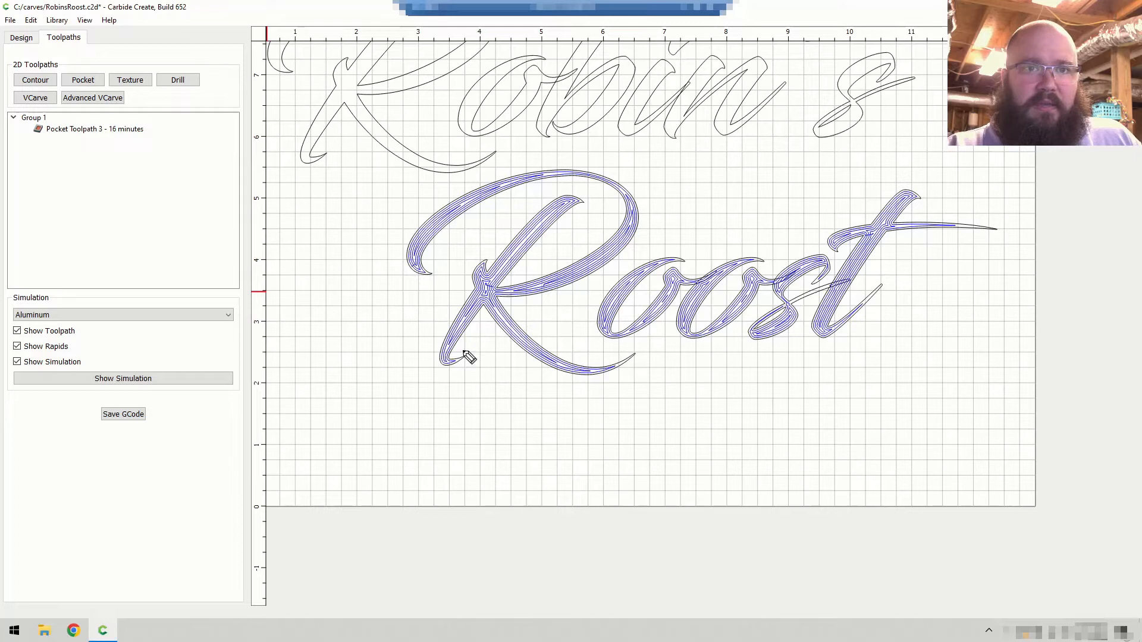
mouse_move(467, 357)
left_mouse_down()
mouse_move(454, 360)
mouse_move(472, 362)
mouse_move(460, 352)
left_mouse_up()
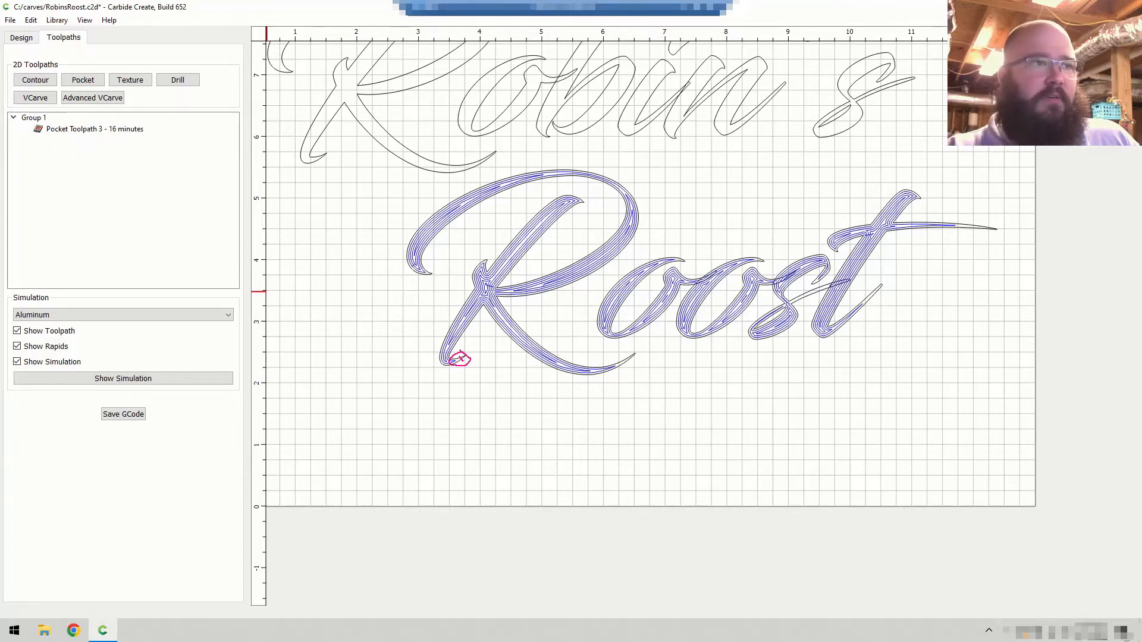
left_click_drag(456, 358, 467, 363)
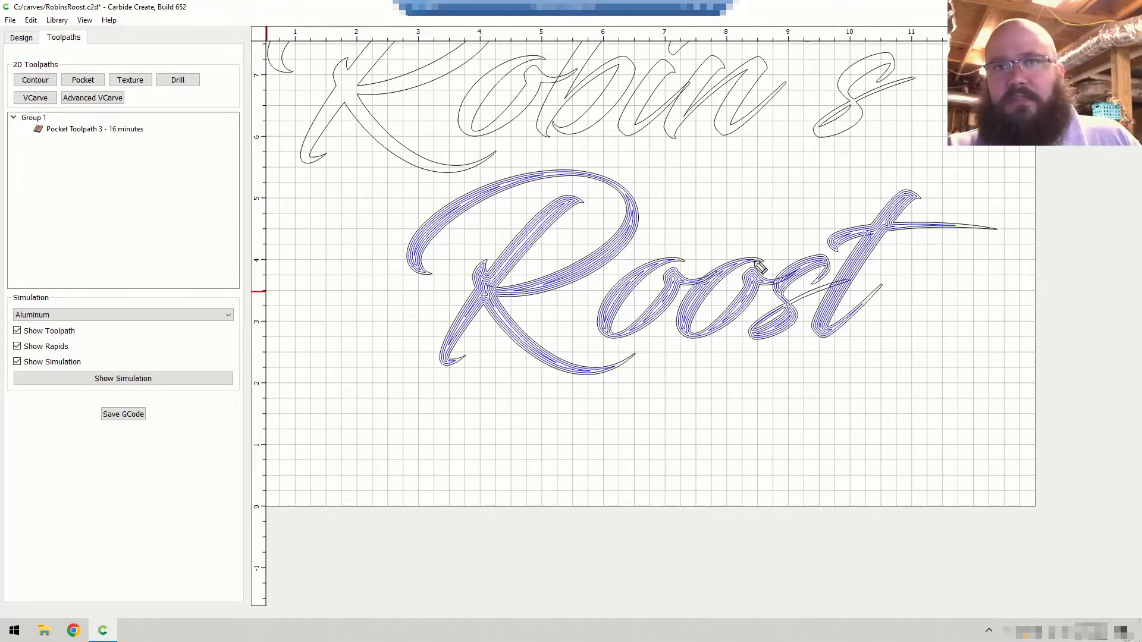
mouse_move(838, 284)
left_mouse_down()
mouse_move(794, 291)
mouse_move(772, 314)
mouse_move(844, 285)
left_mouse_up()
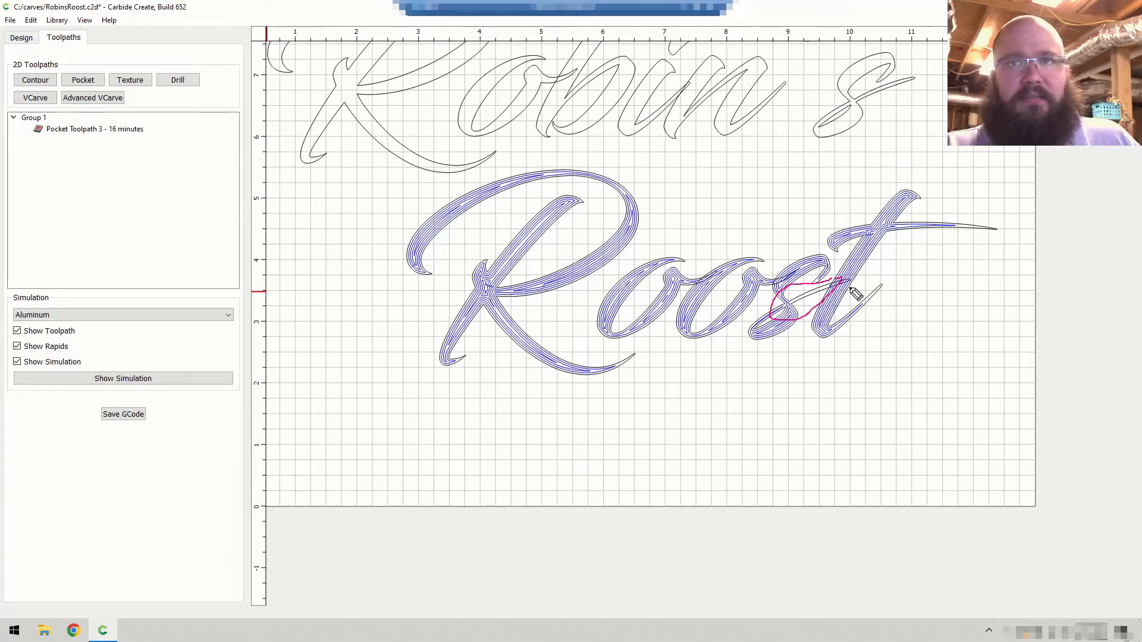
mouse_move(879, 279)
left_mouse_down()
mouse_move(861, 301)
mouse_move(877, 314)
mouse_move(895, 290)
left_mouse_up()
mouse_move(1001, 240)
left_mouse_down()
mouse_move(992, 223)
mouse_move(949, 239)
mouse_move(1002, 234)
left_mouse_up()
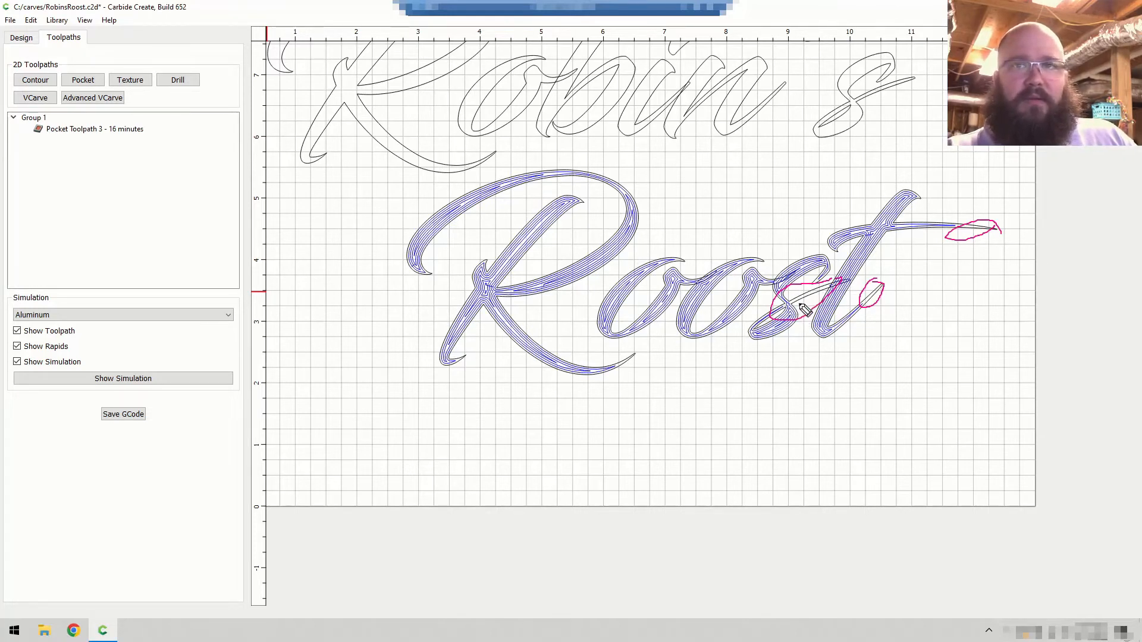
mouse_move(612, 267)
left_mouse_down()
mouse_move(884, 301)
mouse_move(965, 236)
left_mouse_up()
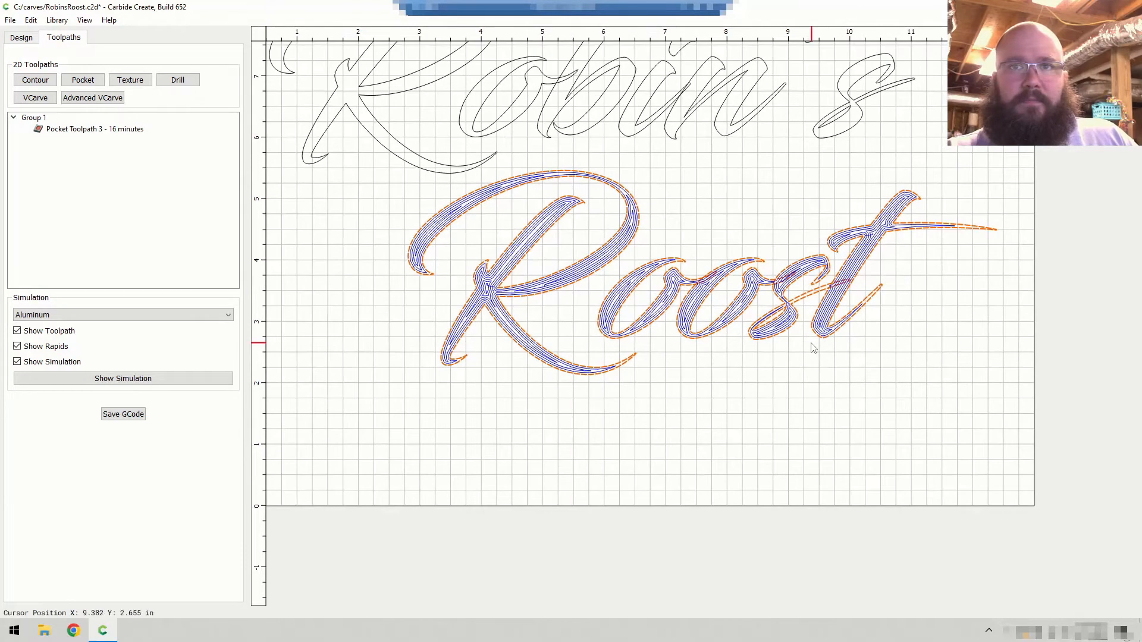
- Inspect up close how the pocket toolpath fills the narrow connecting stroke of the s and the tail of the t
scroll(811, 344, "up", 3)
scroll(812, 344, "up", 4)
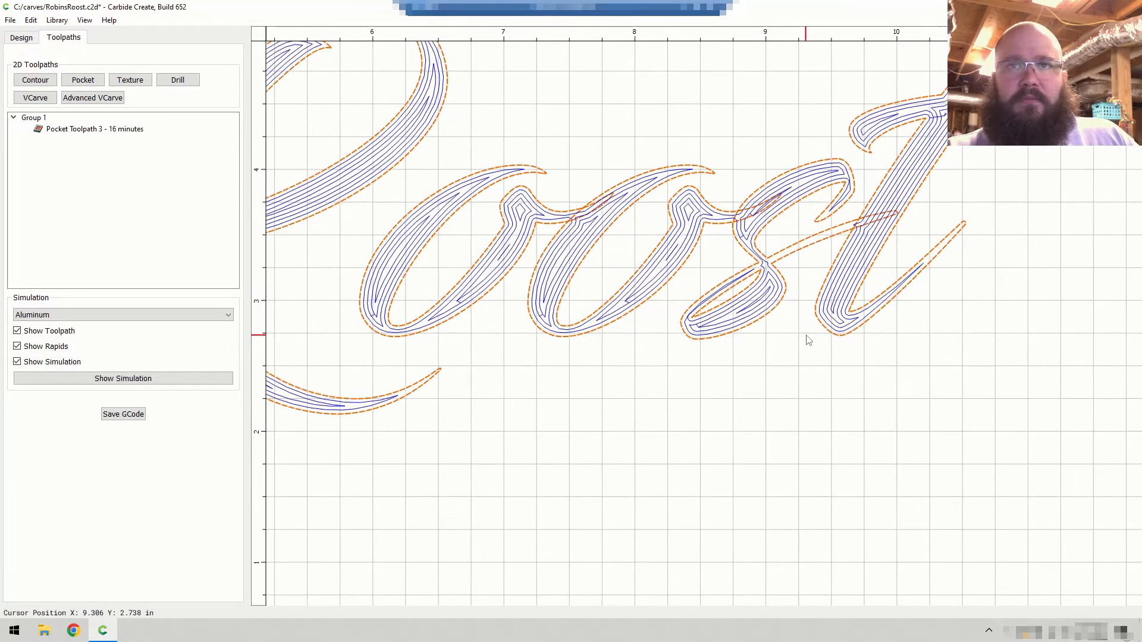
scroll(809, 339, "up", 1)
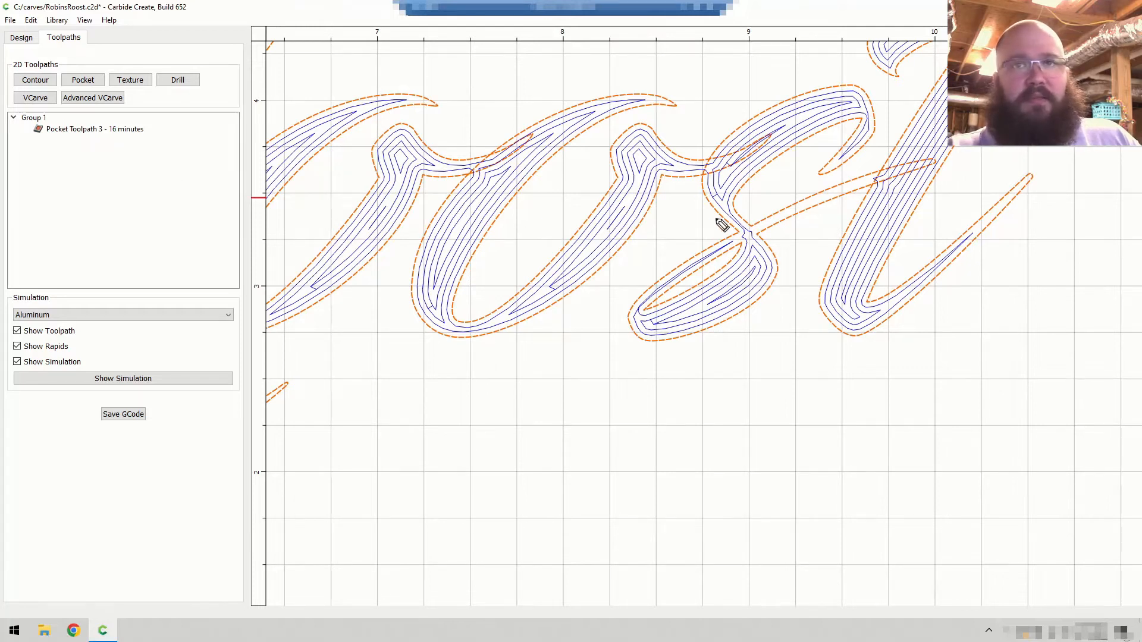
left_click_drag(735, 243, 872, 178)
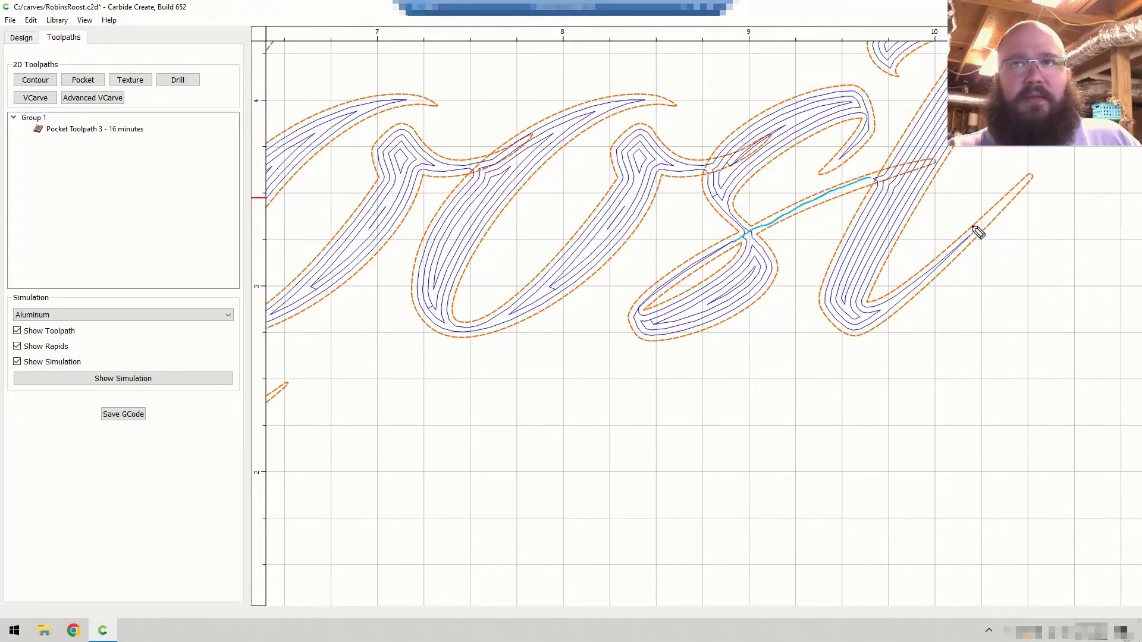
left_click_drag(977, 236, 1024, 189)
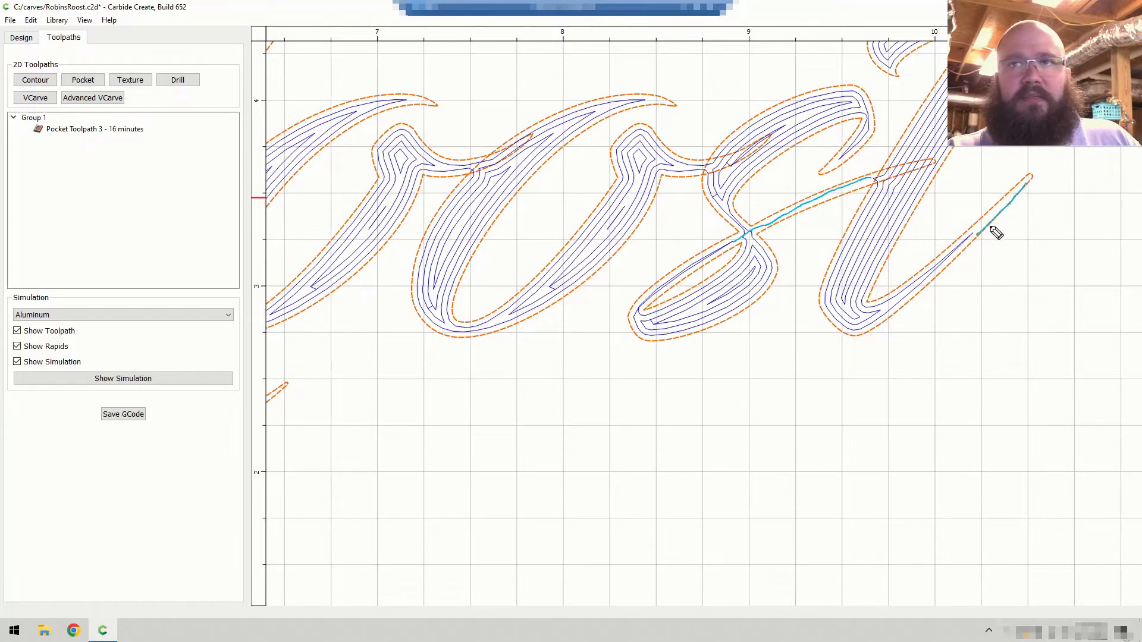
left_click_drag(976, 234, 1019, 189)
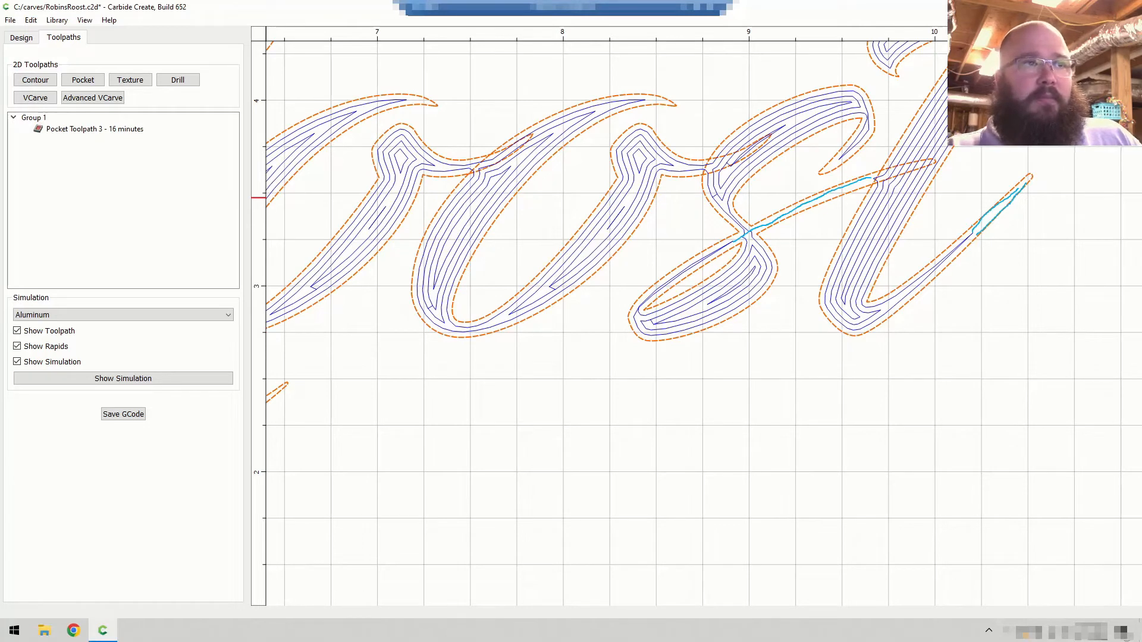
mouse_move(824, 221)
left_mouse_down()
mouse_move(955, 194)
mouse_move(1003, 240)
left_mouse_up()
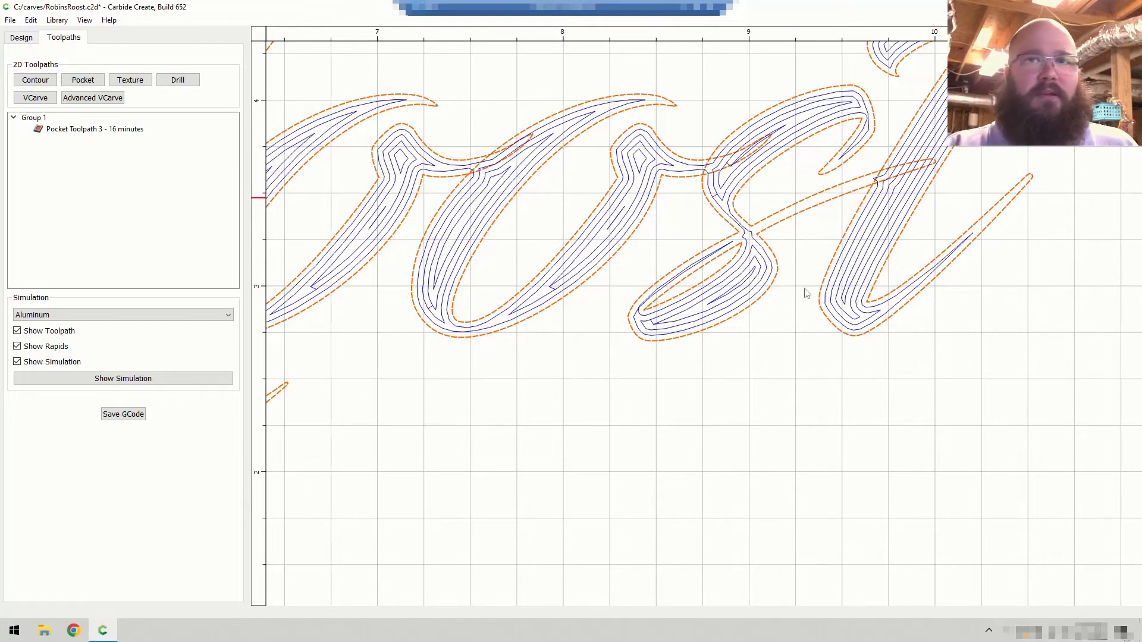
- Return to the design view and select the whole Roost text object
left_click(29, 38)
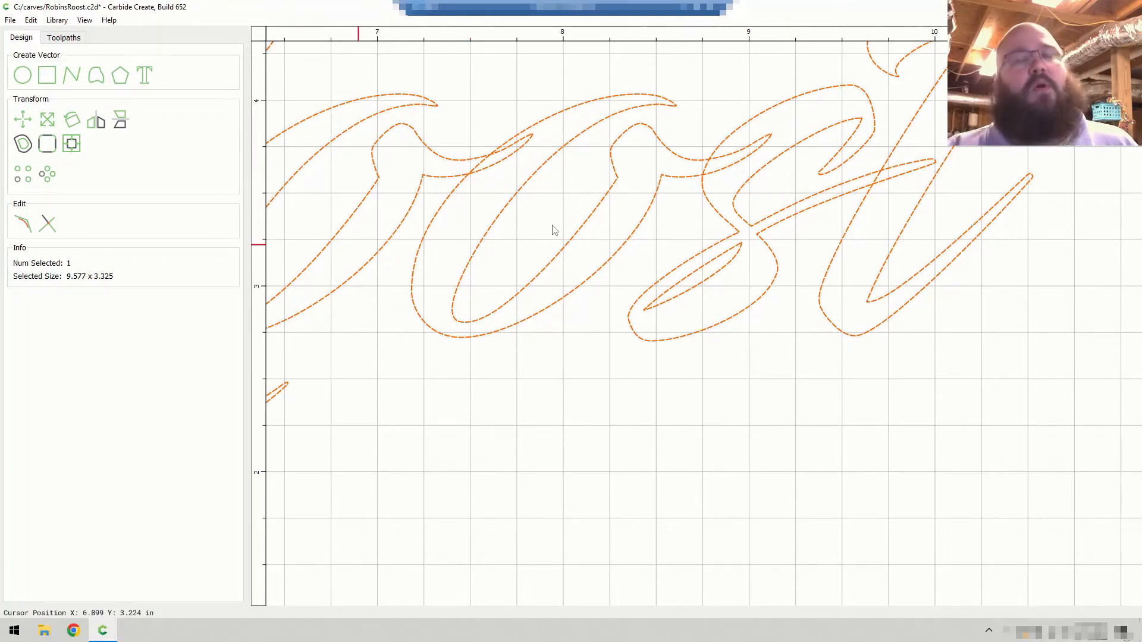
left_click(782, 187)
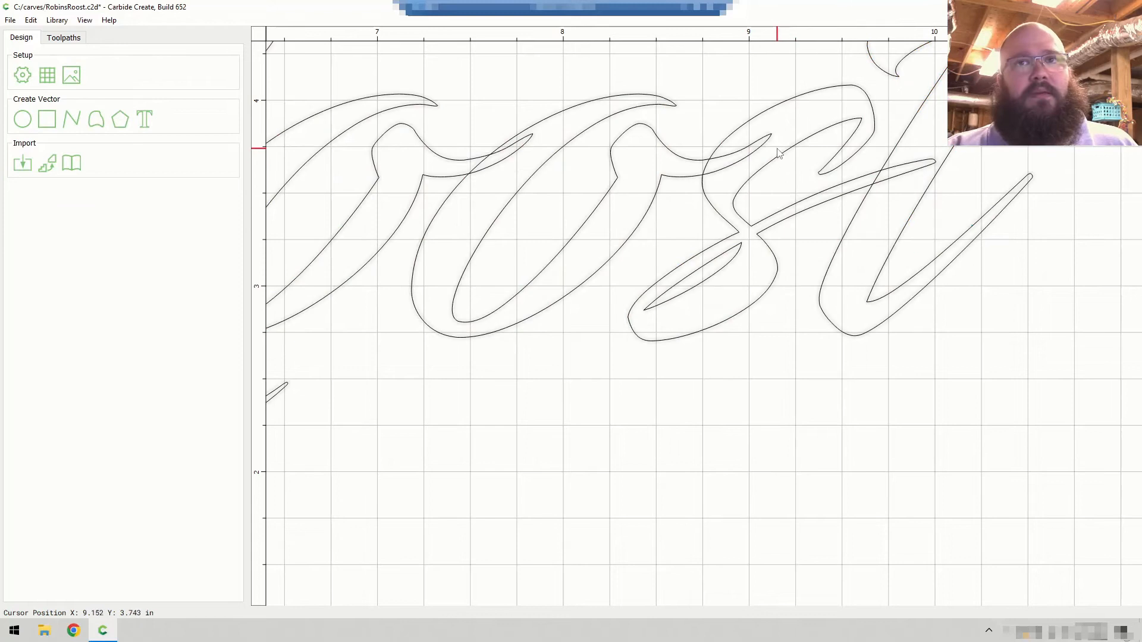
left_click(779, 154)
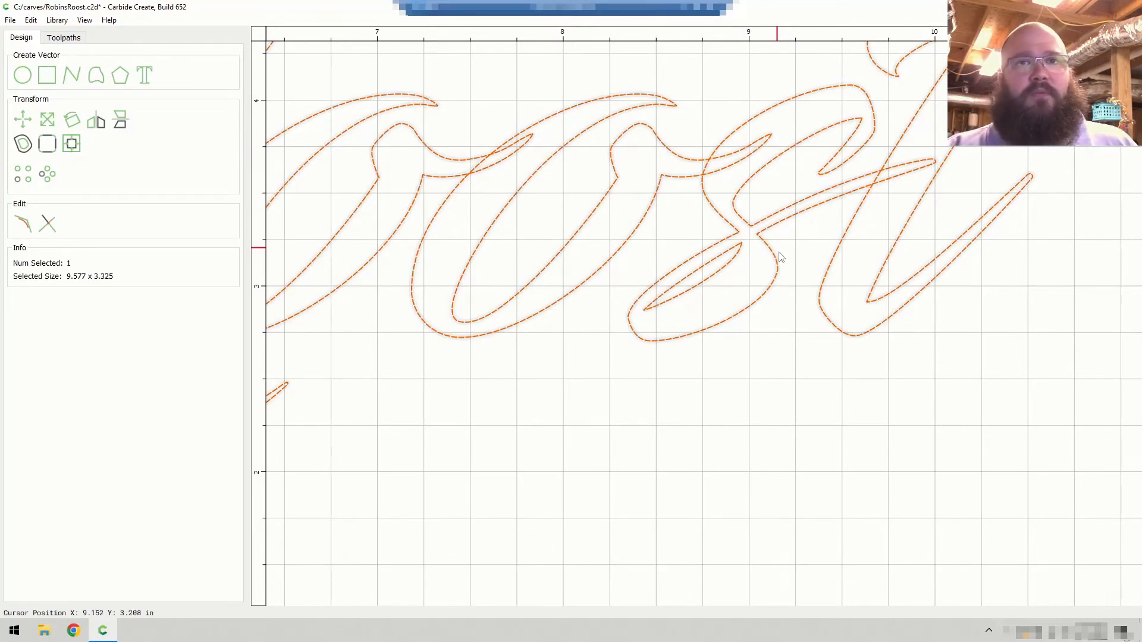
scroll(780, 162, "down", 5)
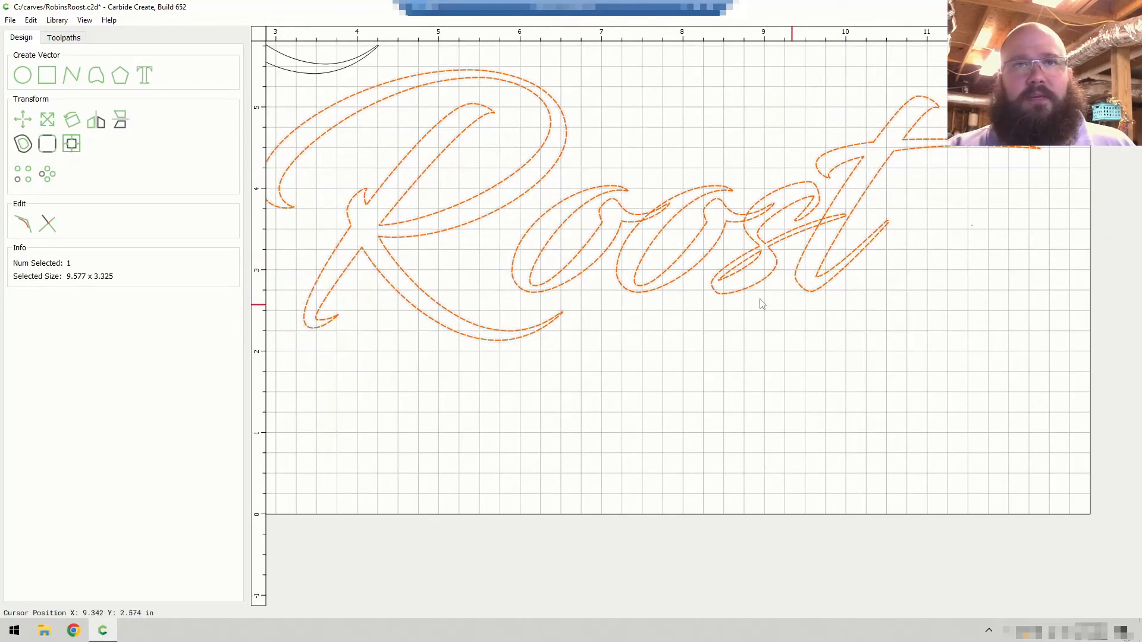
left_click(678, 142)
left_click(775, 270)
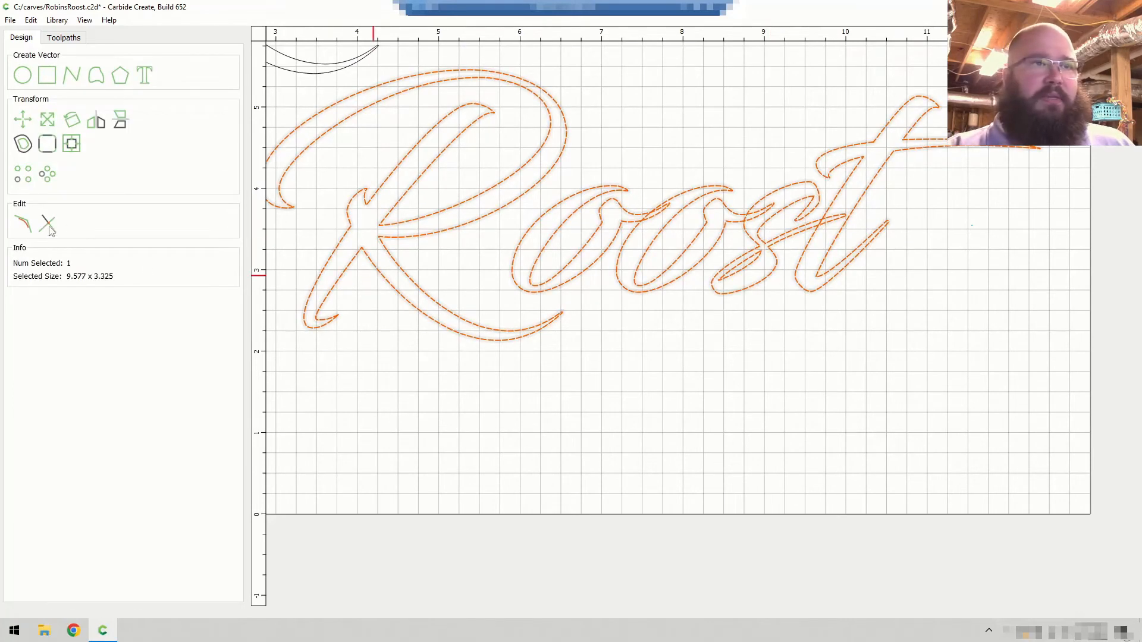
- Open the Corner Tool for the Roost text and leave it without applying a fillet
left_click(23, 224)
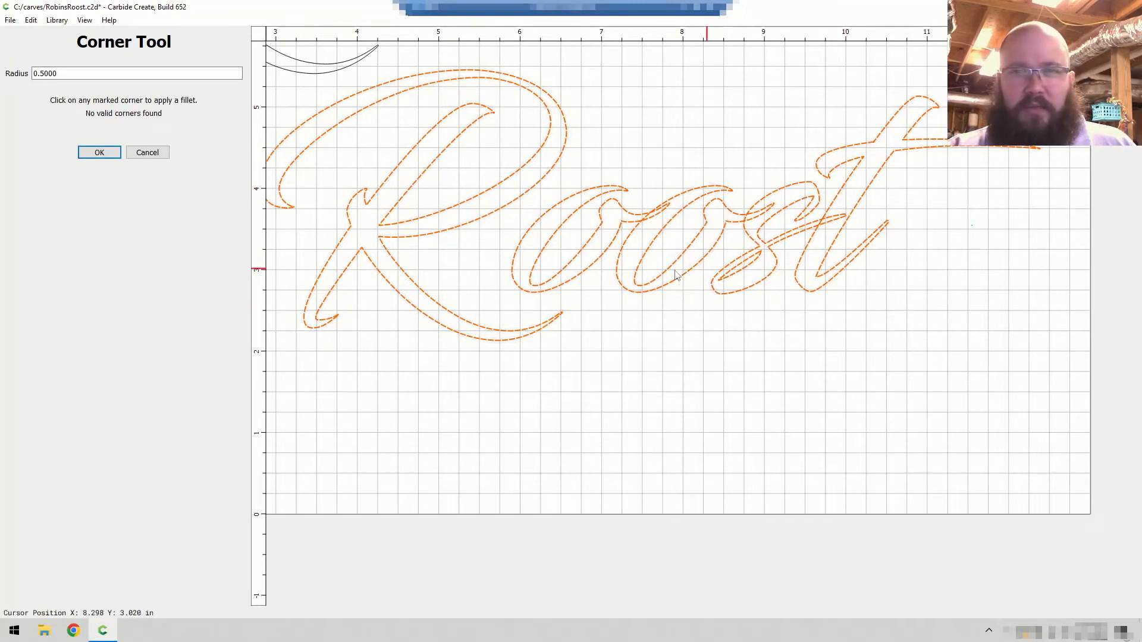
left_click(147, 154)
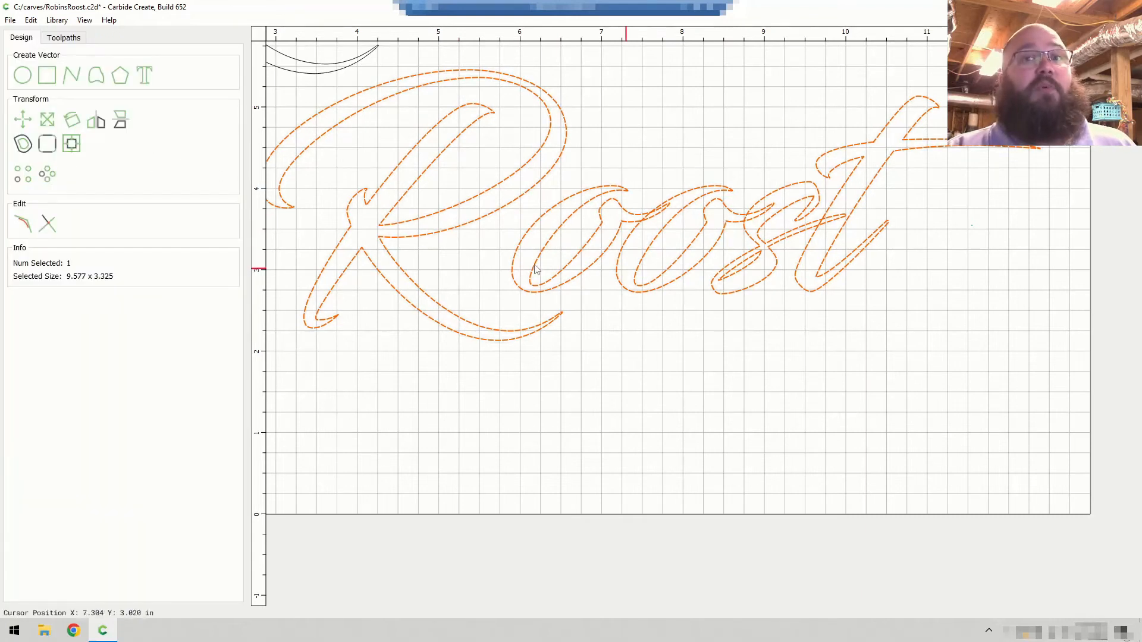
- Convert the Roost text to curves without grouping the letter vectors, and clear the selection
double_click(500, 210)
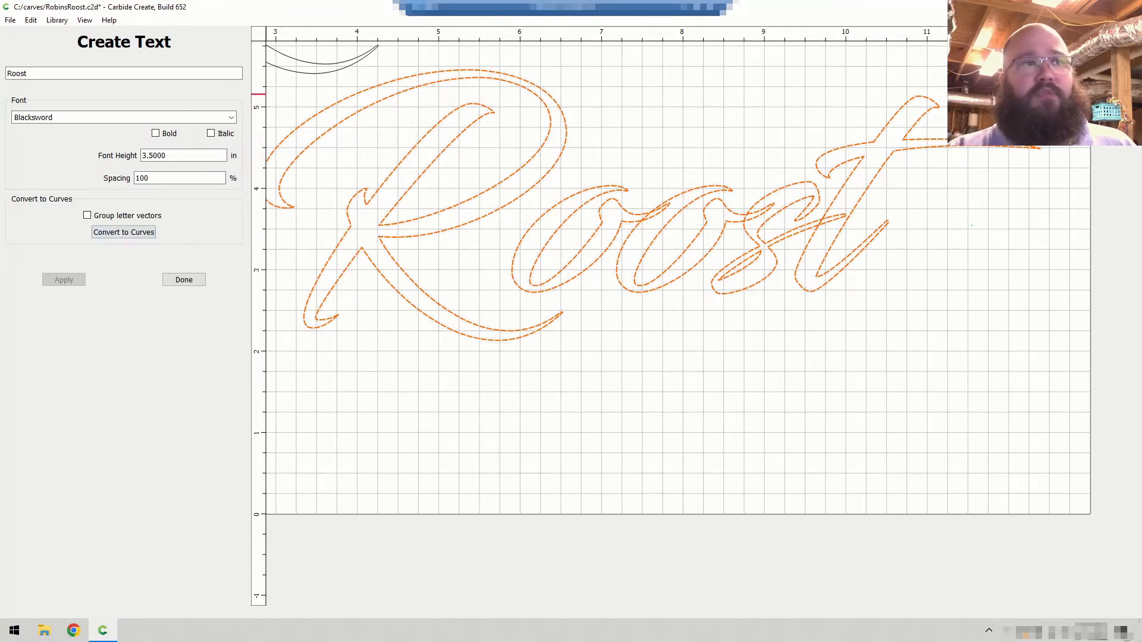
mouse_move(116, 225)
left_mouse_down()
mouse_move(201, 252)
mouse_move(126, 231)
mouse_move(21, 249)
left_mouse_up()
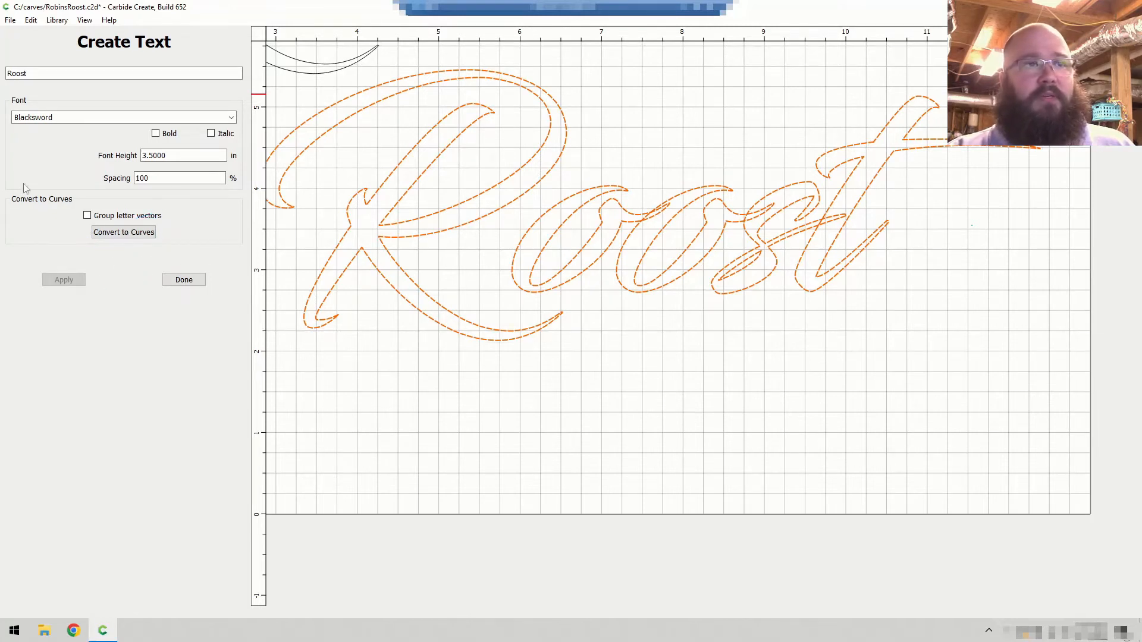
left_click(134, 233)
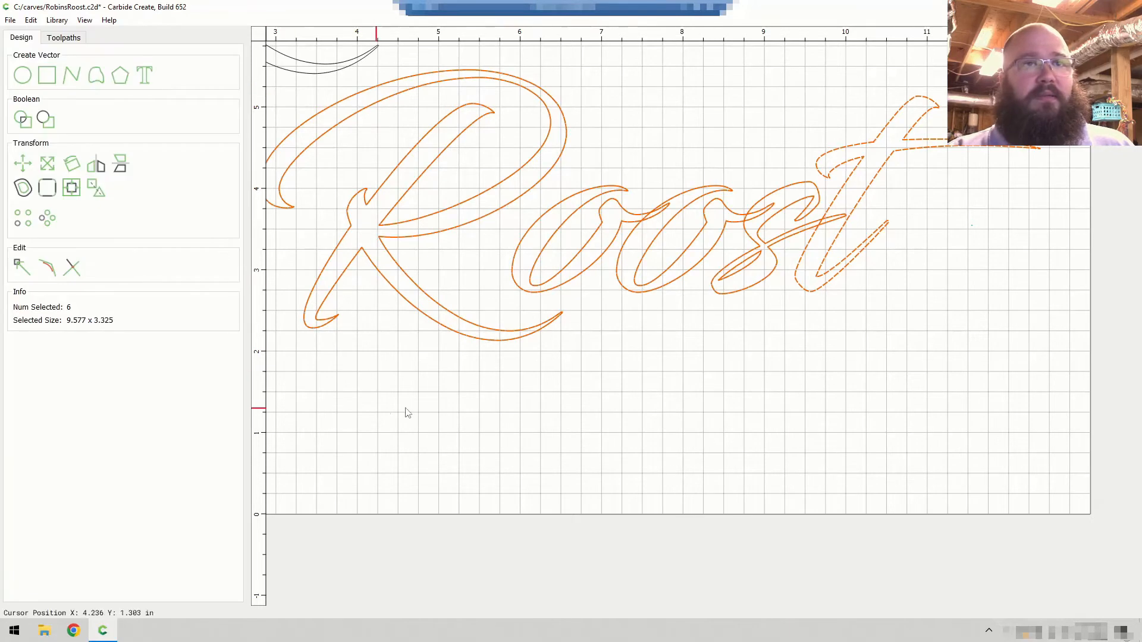
left_click(443, 414)
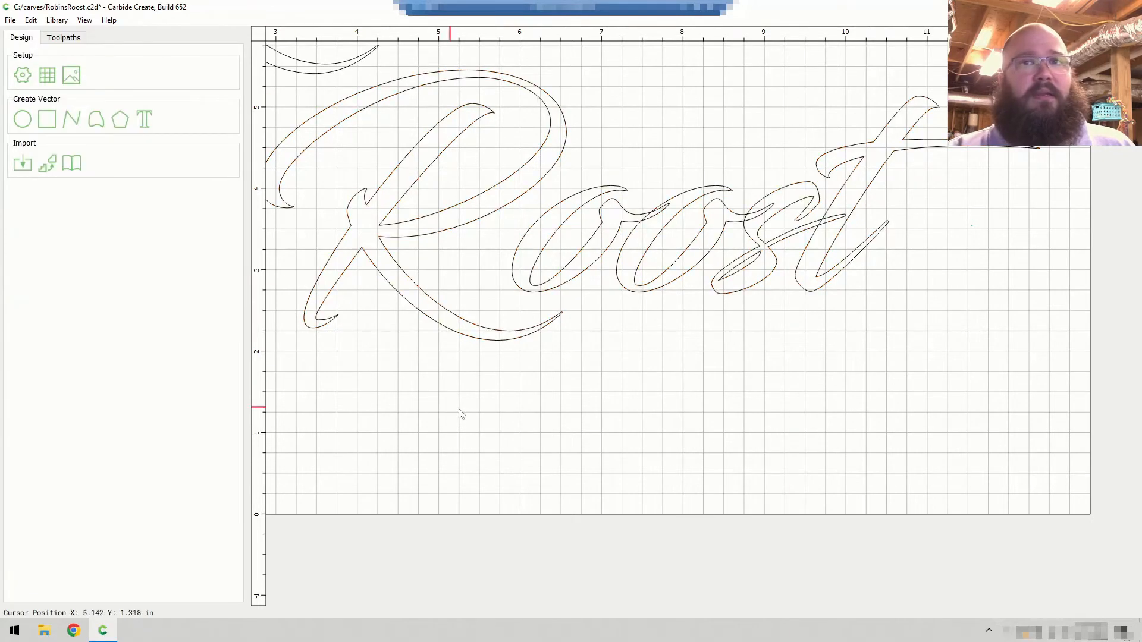
- Check the converted Roost outlines by selecting individual letters, including both o's and the t, ending with the s
left_click(496, 219)
left_click(571, 226)
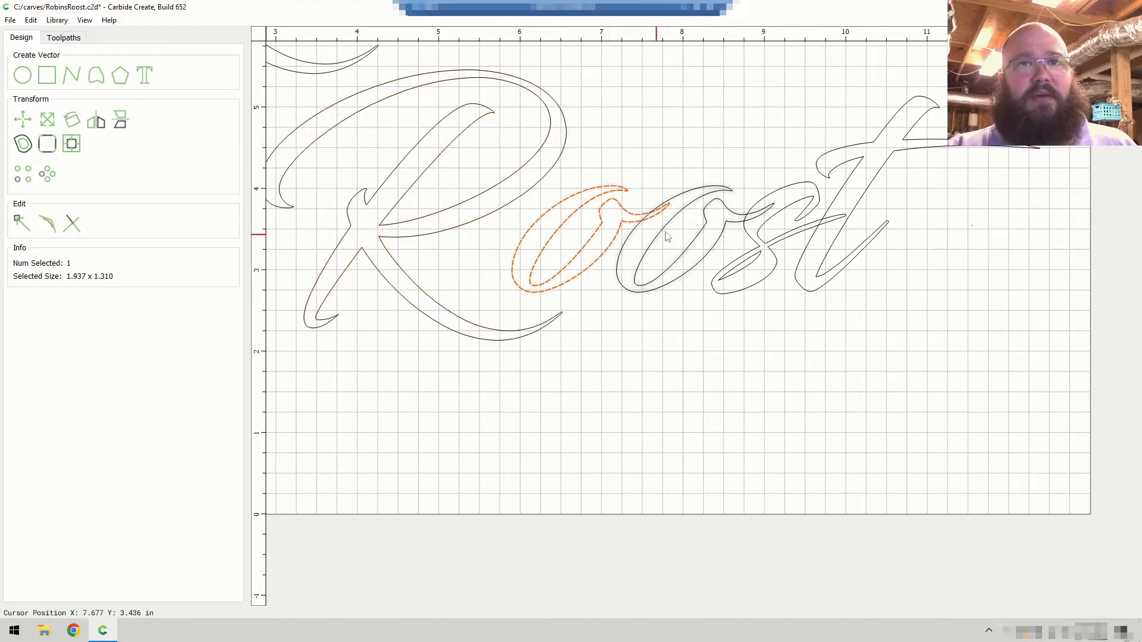
left_click(668, 233)
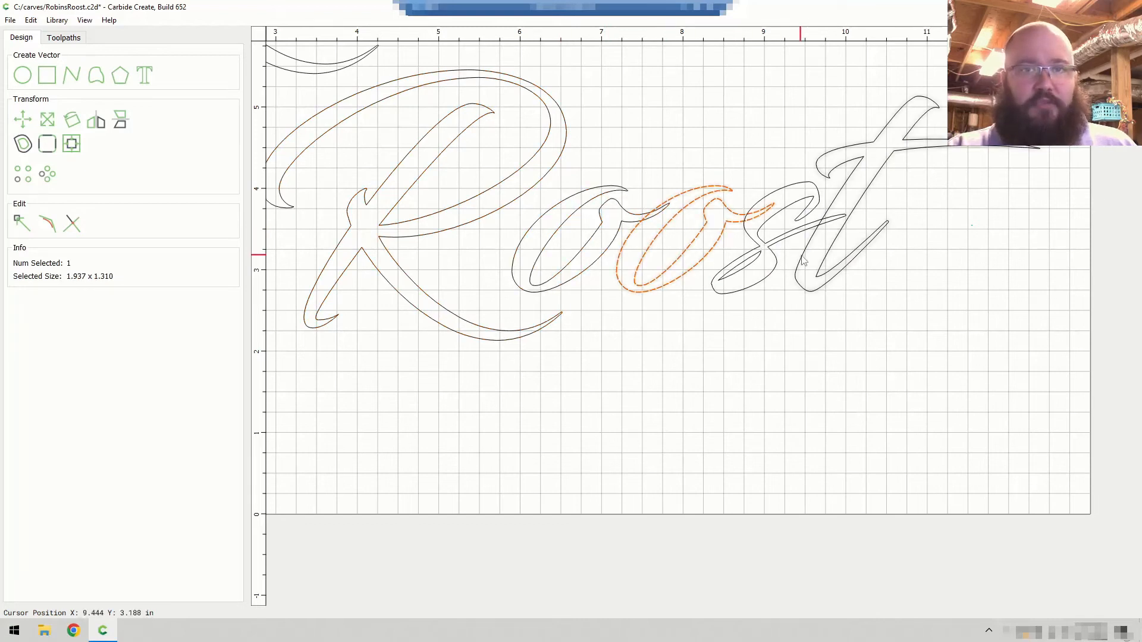
left_click(777, 257)
left_click(813, 245)
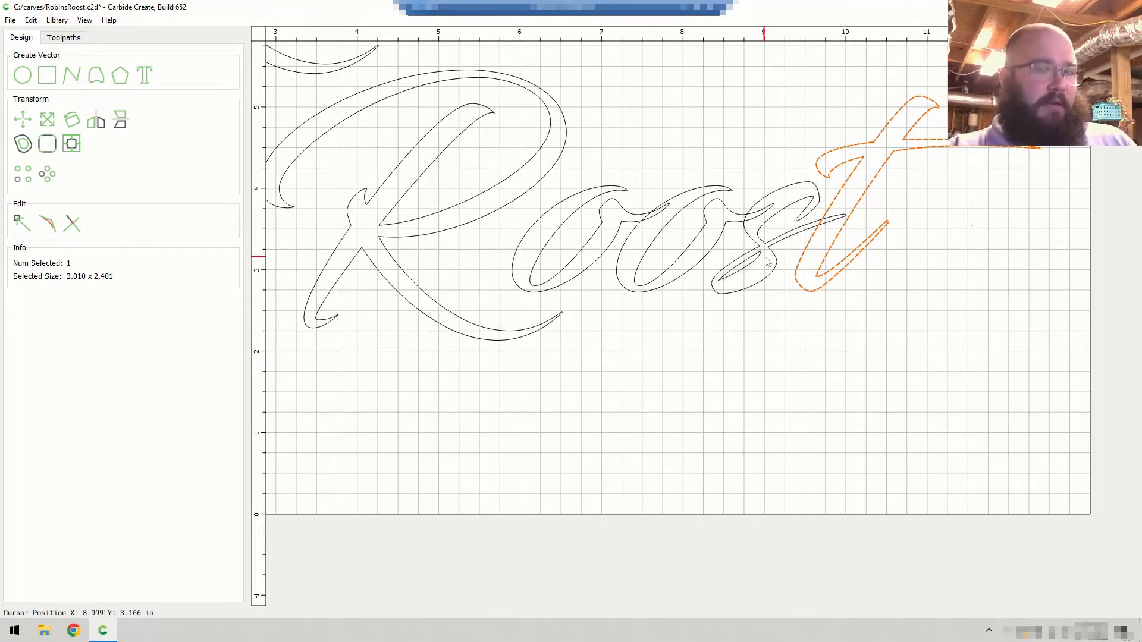
left_click(768, 233)
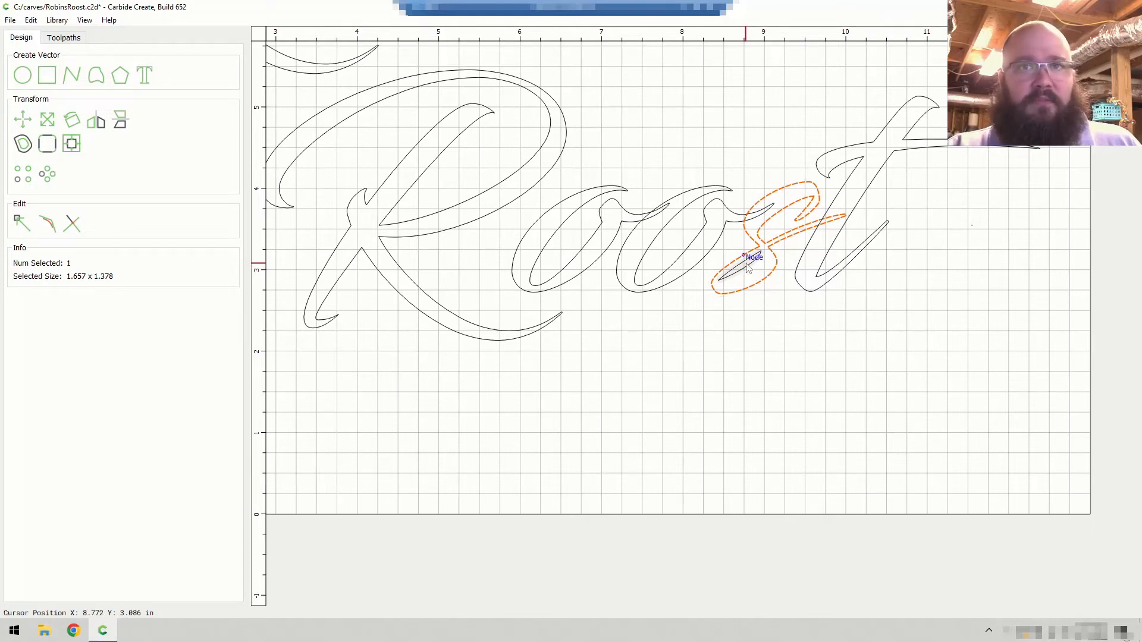
- Select the outer outline of the s in Roost and open it for node editing
left_click(744, 268)
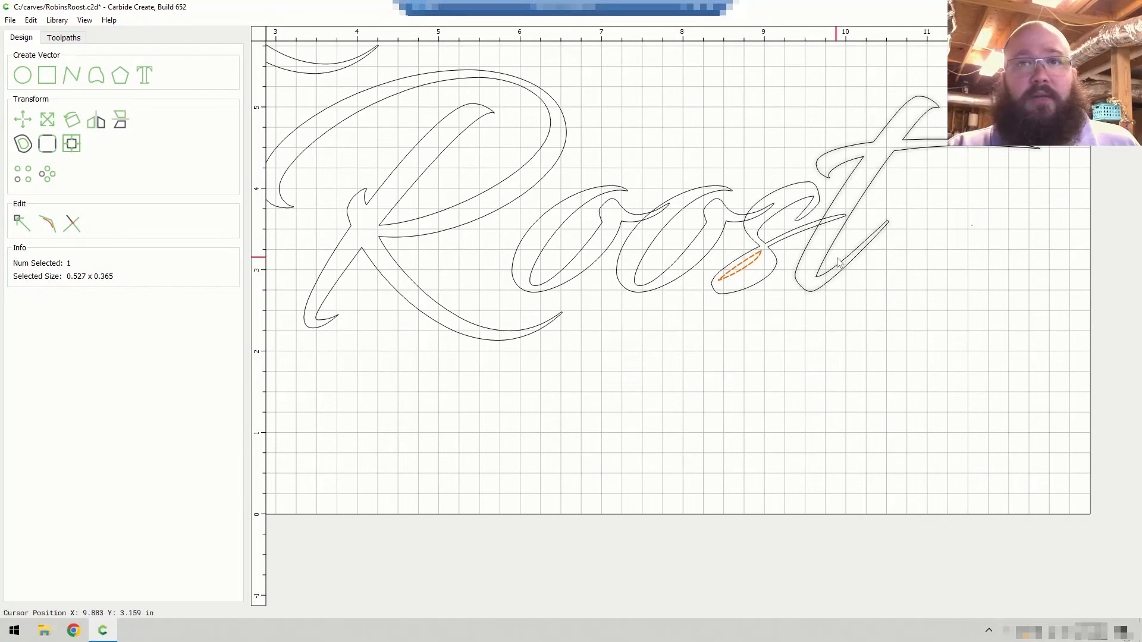
left_click(789, 306)
left_click(774, 260)
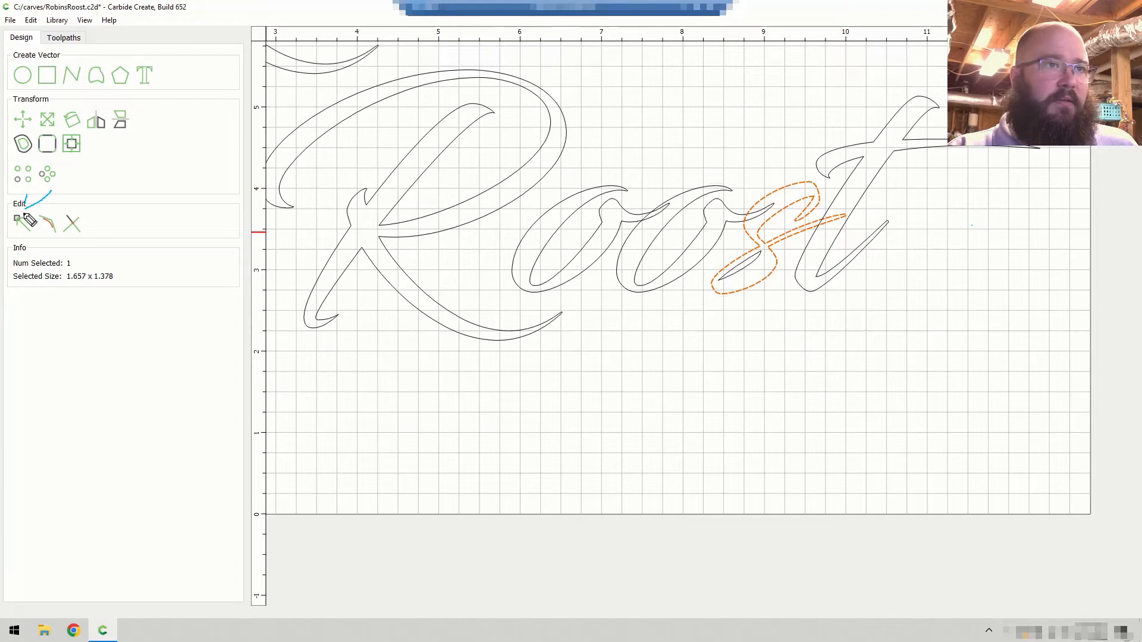
mouse_move(18, 215)
left_mouse_down()
mouse_move(14, 230)
mouse_move(36, 217)
mouse_move(12, 215)
left_mouse_up()
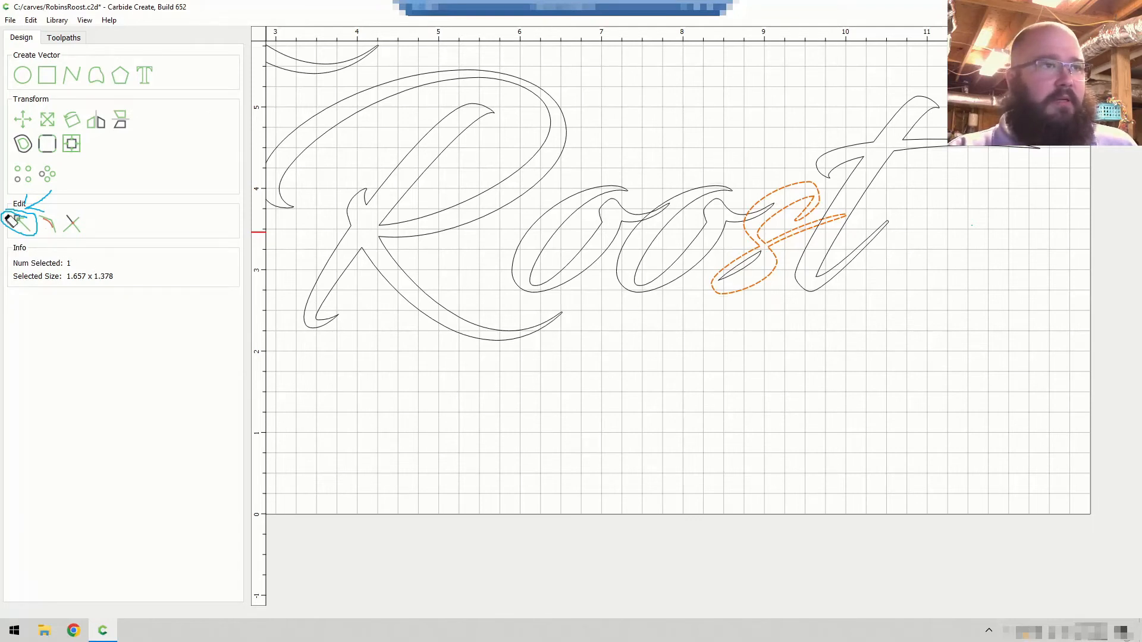
mouse_move(26, 231)
left_mouse_down()
mouse_move(39, 213)
mouse_move(28, 204)
left_mouse_up()
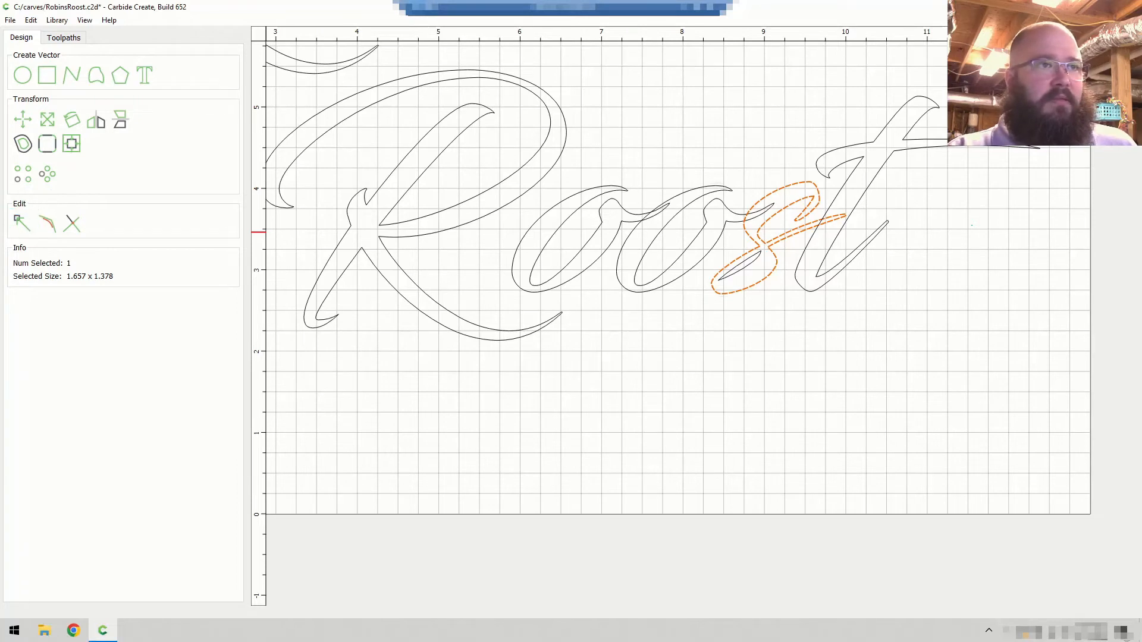
left_click(26, 223)
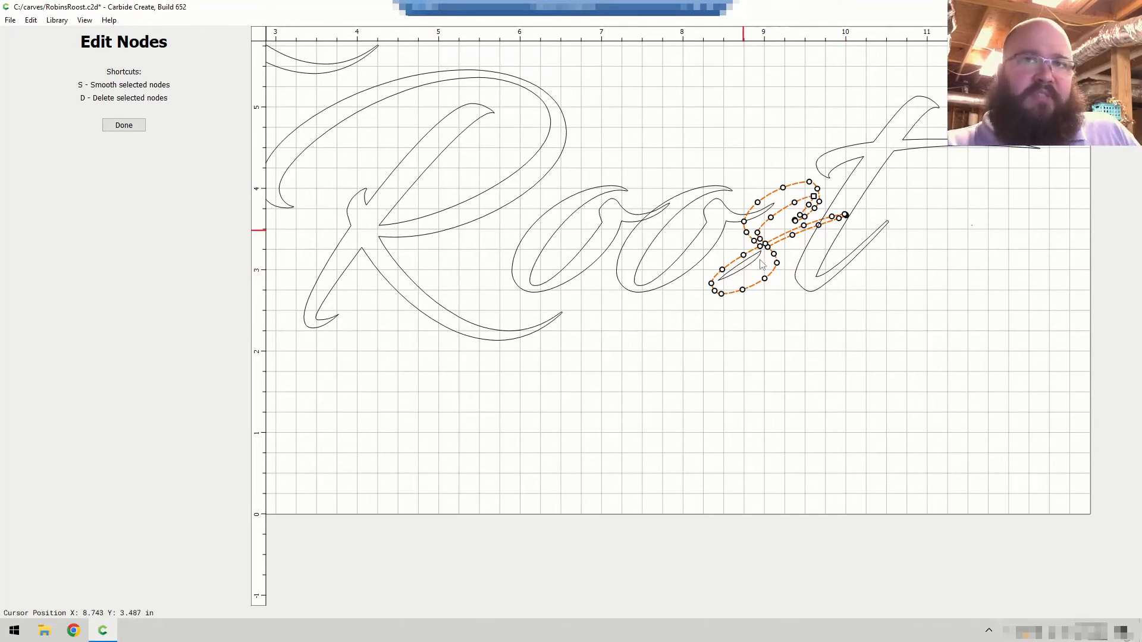
- Shorten the curve handles of the middle node on the lower edge of the s's thin exit stroke, and leave node editing
scroll(819, 247, "up", 1)
scroll(818, 248, "up", 5)
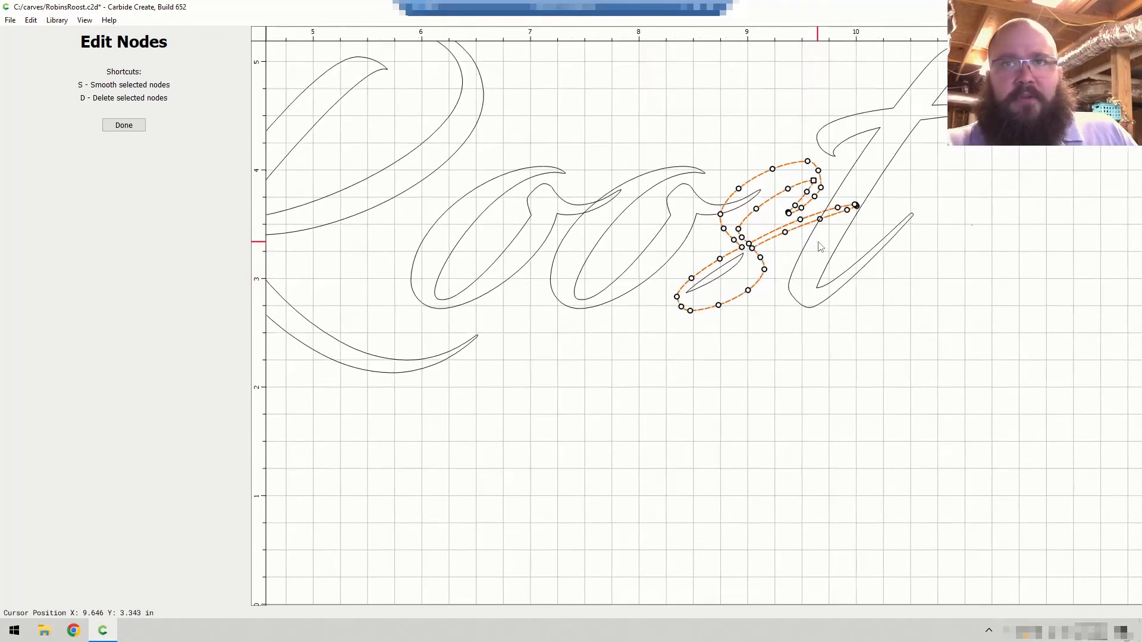
scroll(830, 227, "up", 1)
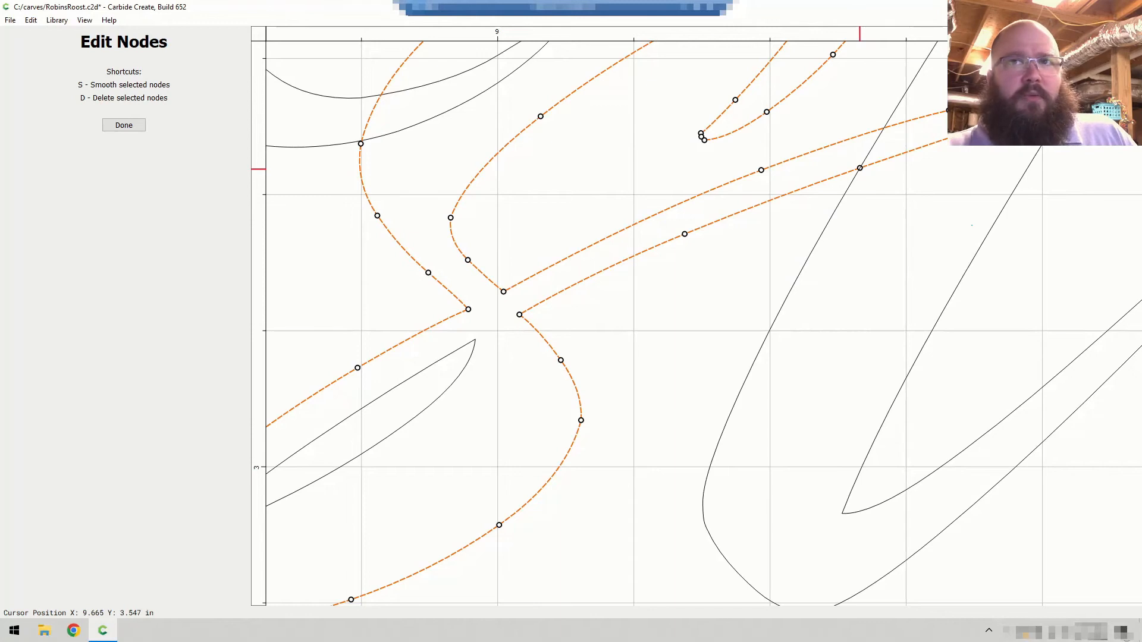
left_click(859, 168)
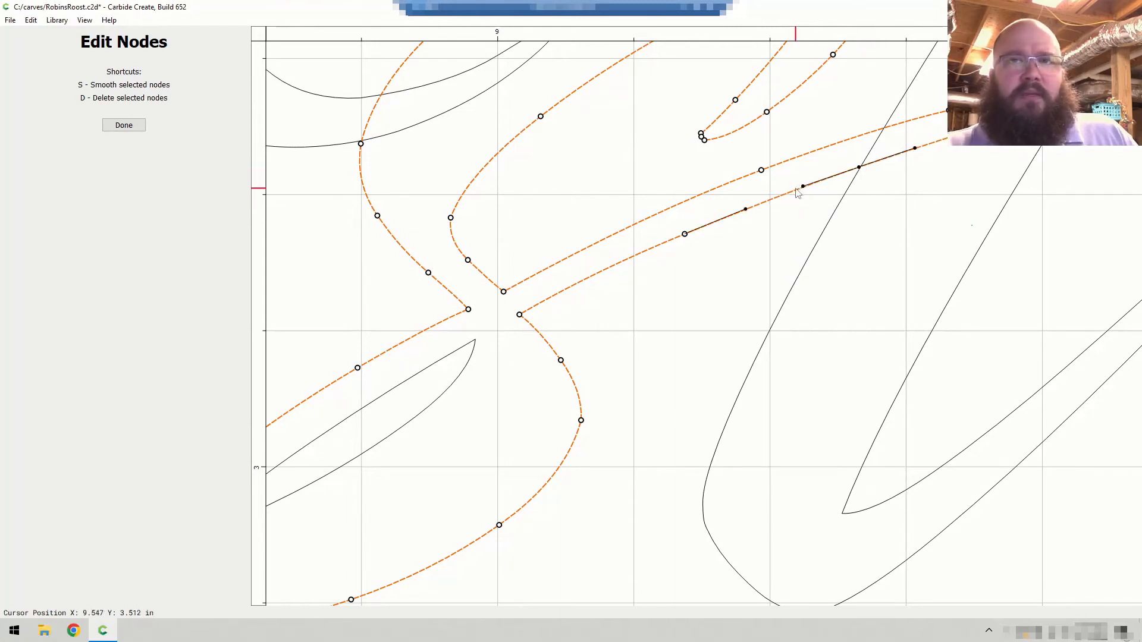
mouse_move(802, 185)
left_mouse_down()
mouse_move(804, 147)
mouse_move(797, 159)
mouse_move(842, 211)
mouse_move(816, 204)
mouse_move(708, 276)
mouse_move(830, 197)
mouse_move(815, 173)
mouse_move(816, 187)
left_mouse_up()
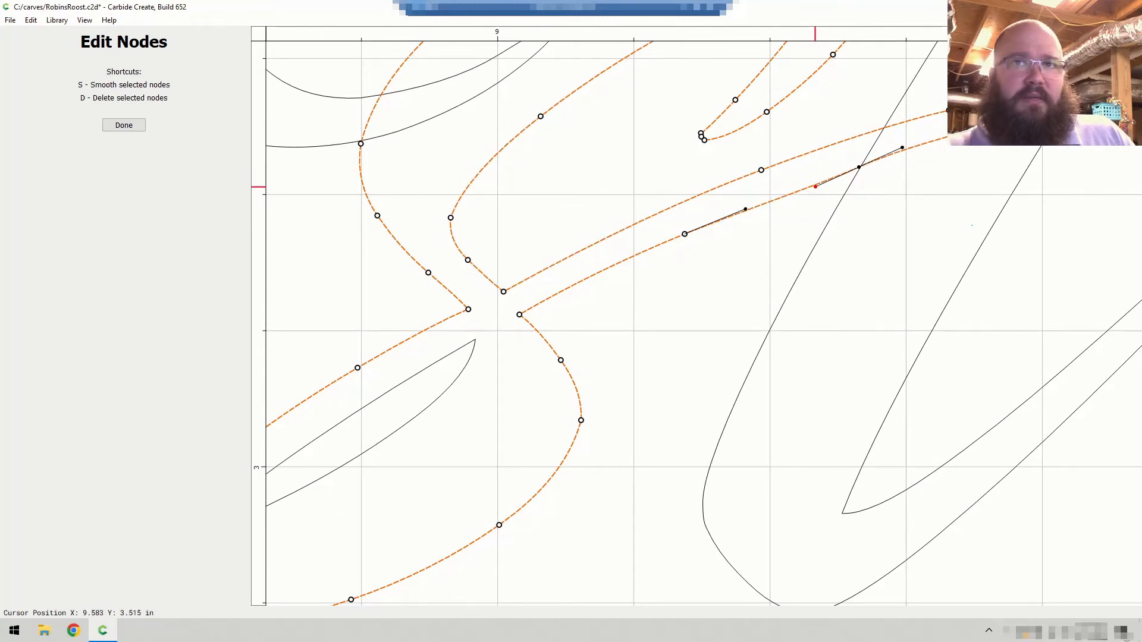
left_click(874, 197)
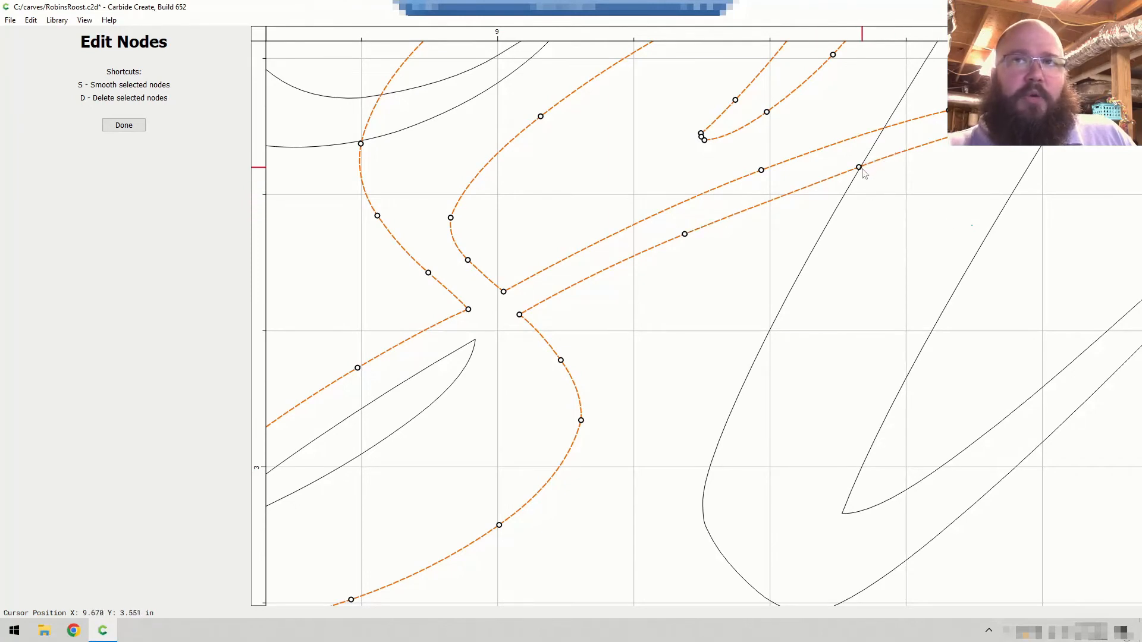
key("Escape")
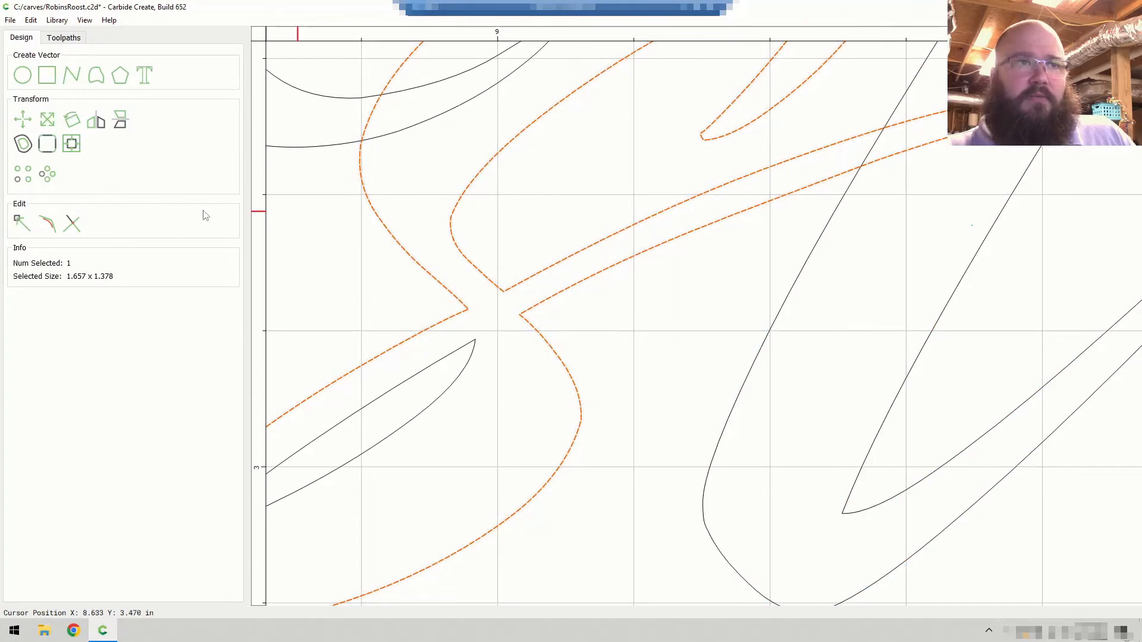
- Widen the s's thin exit stroke by moving two nodes on its lower edge and the corner node at its base outward
left_click(27, 222)
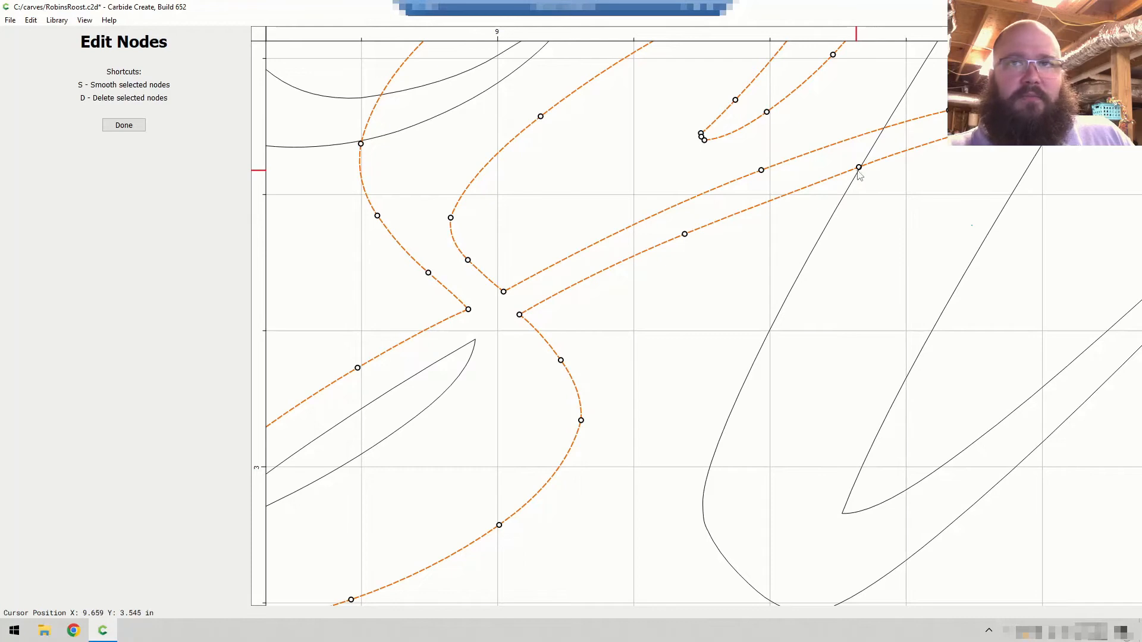
left_click(858, 168)
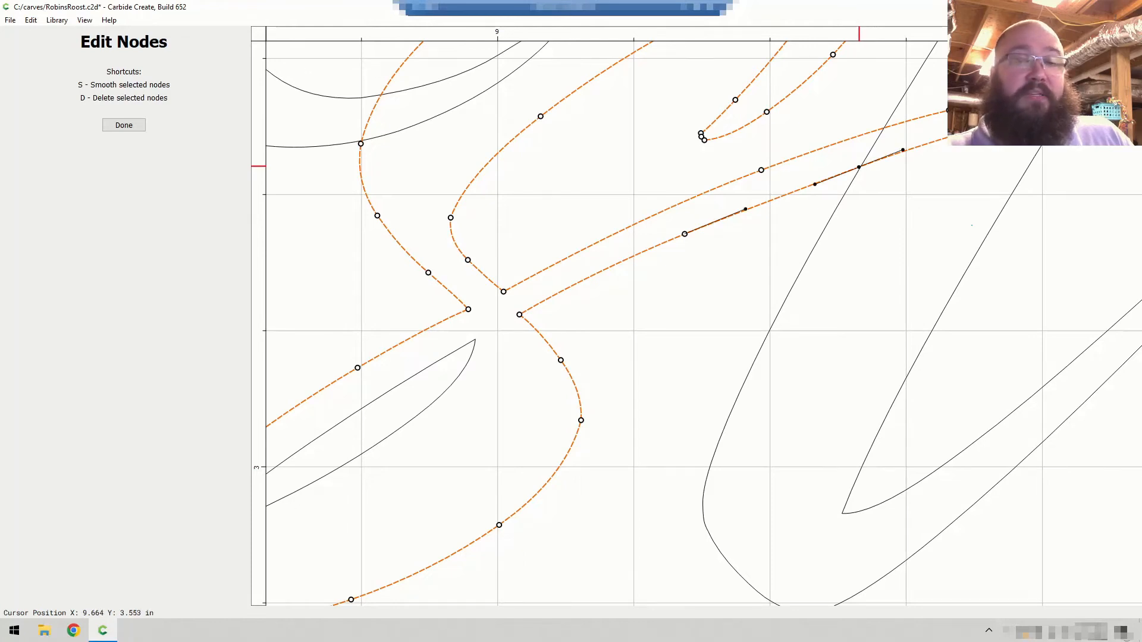
left_click_drag(858, 167, 858, 174)
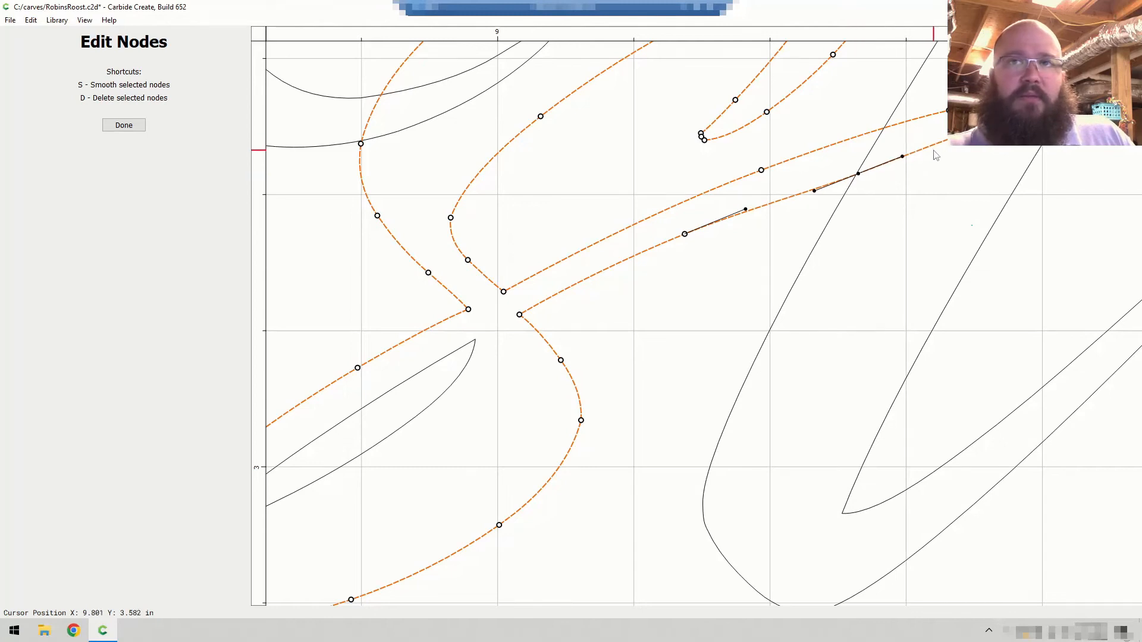
left_click(685, 233)
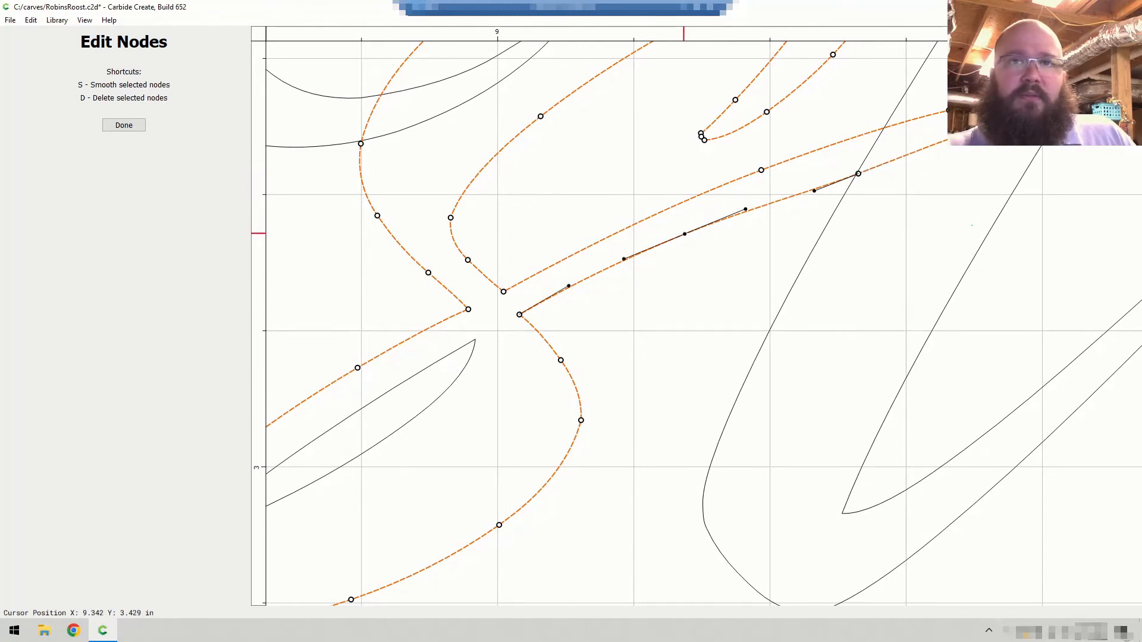
left_click(696, 257)
left_click_drag(684, 234, 691, 241)
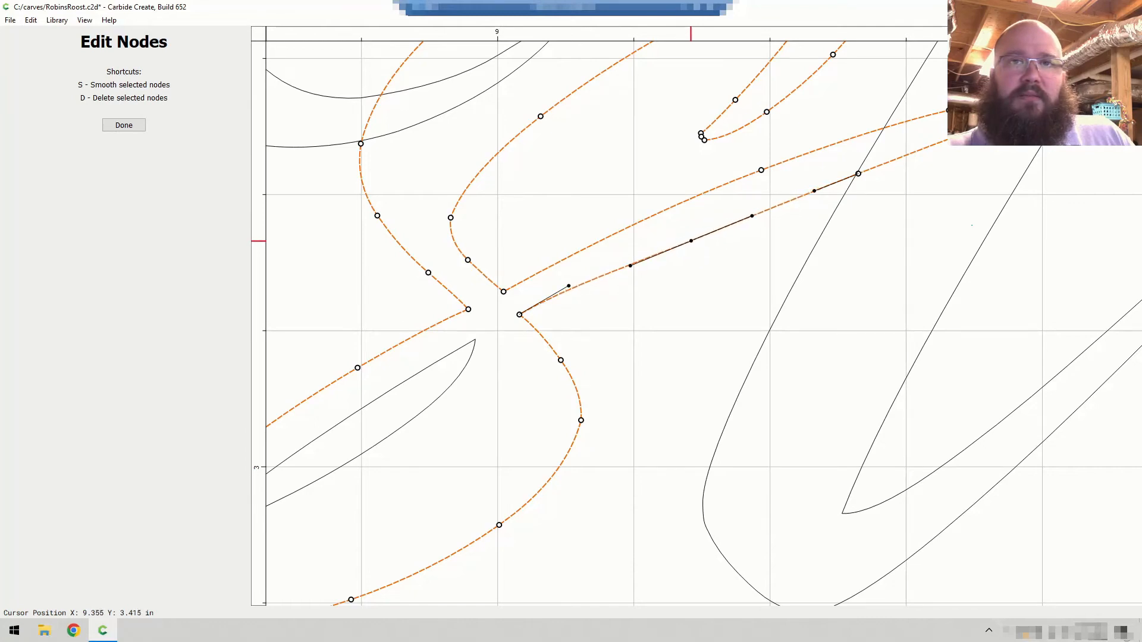
left_click(511, 319)
left_click_drag(520, 314, 528, 317)
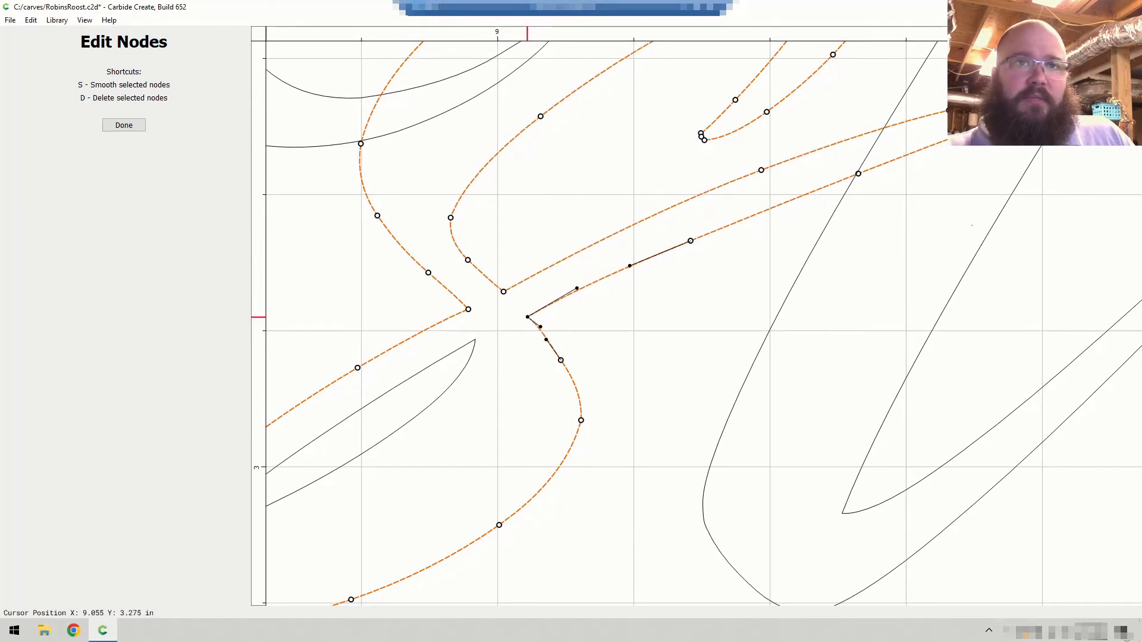
left_click(732, 260)
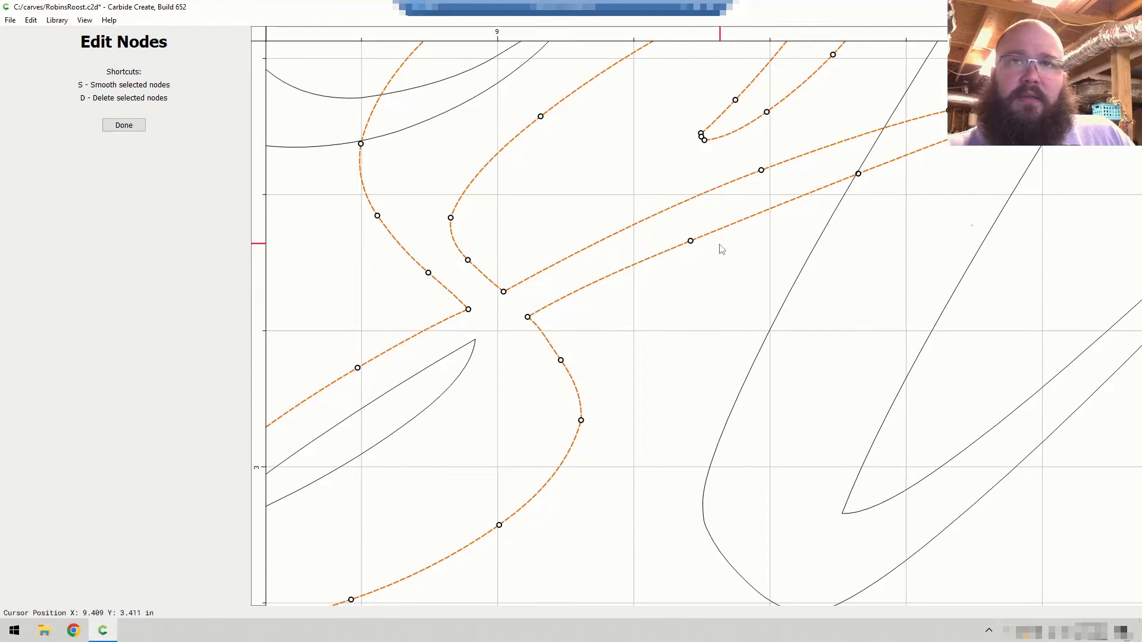
- Nudge the two lower-edge nodes of the s's exit stroke slightly back up to smooth the curve, and finish node editing
left_click(691, 240)
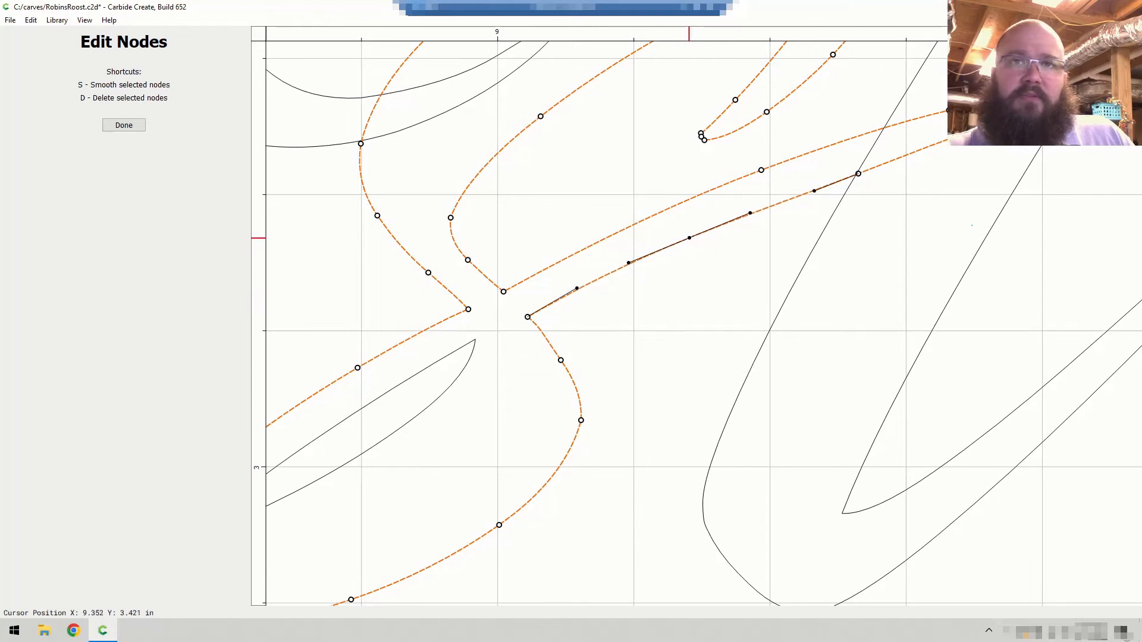
left_click_drag(859, 173, 858, 168)
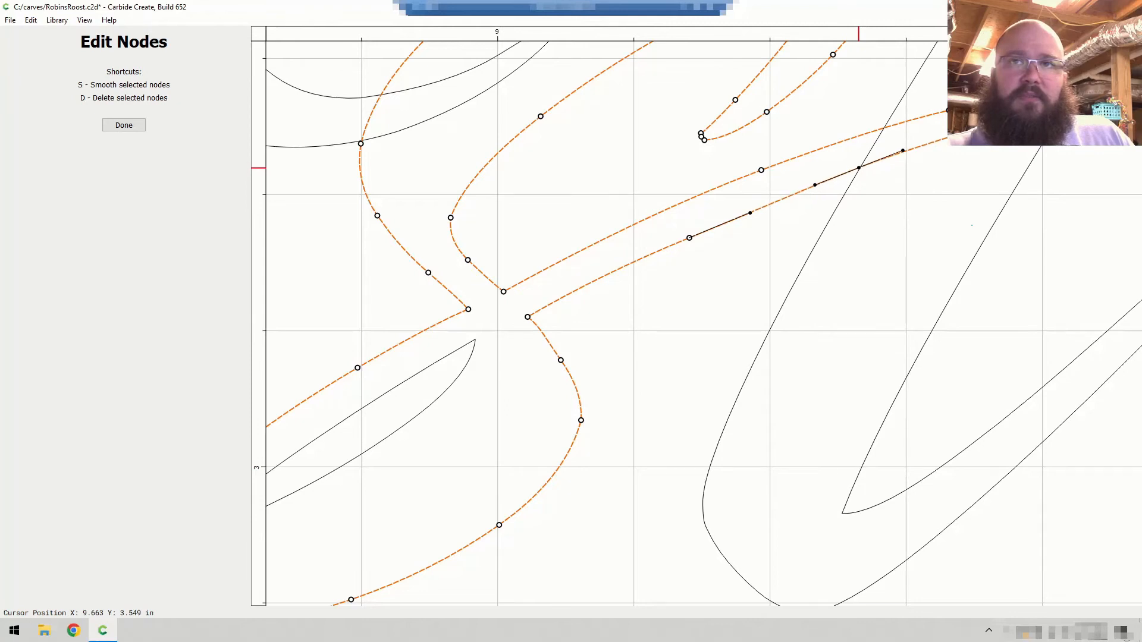
left_click(127, 125)
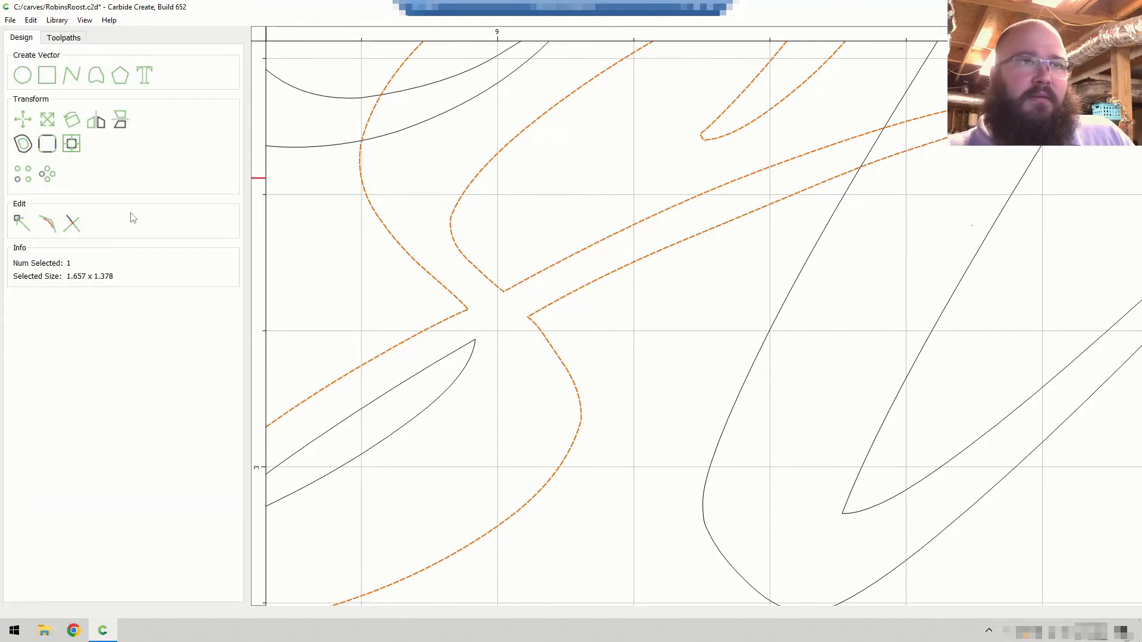
- Check the settings of the empty Pocket Toolpath 3 without changing them, and delete that toolpath
left_click(64, 38)
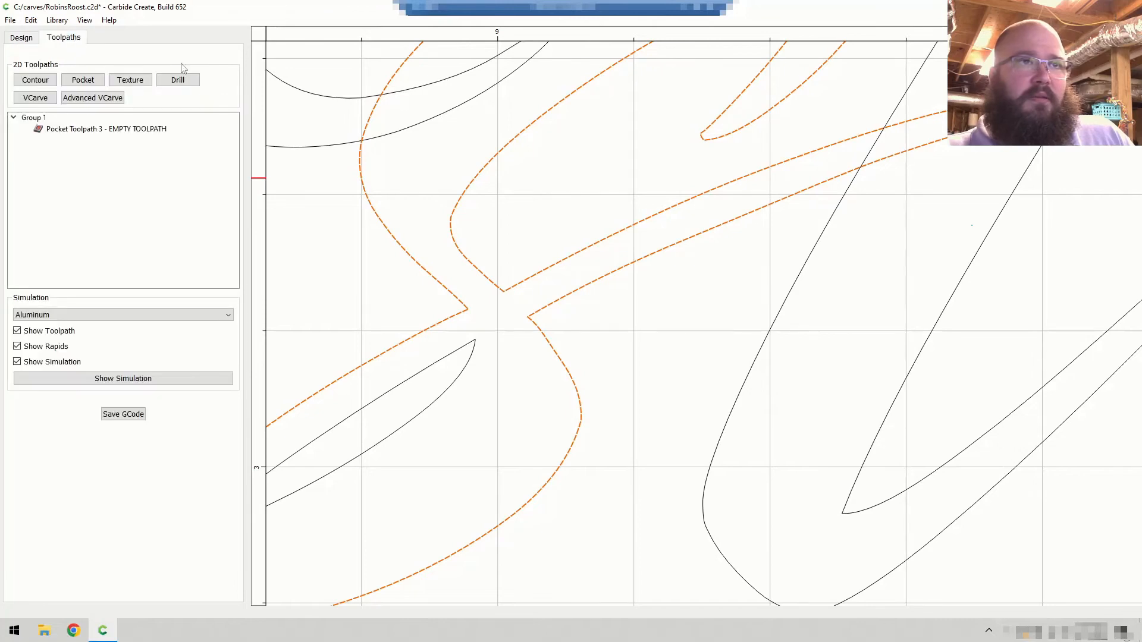
left_click(137, 130)
double_click(172, 129)
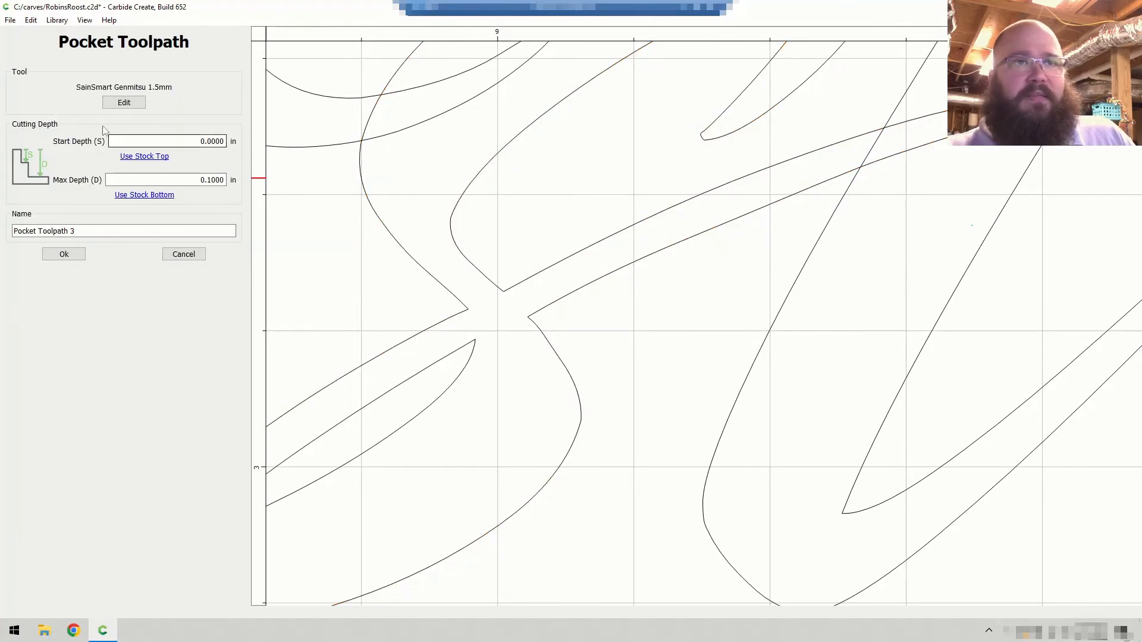
left_click(184, 254)
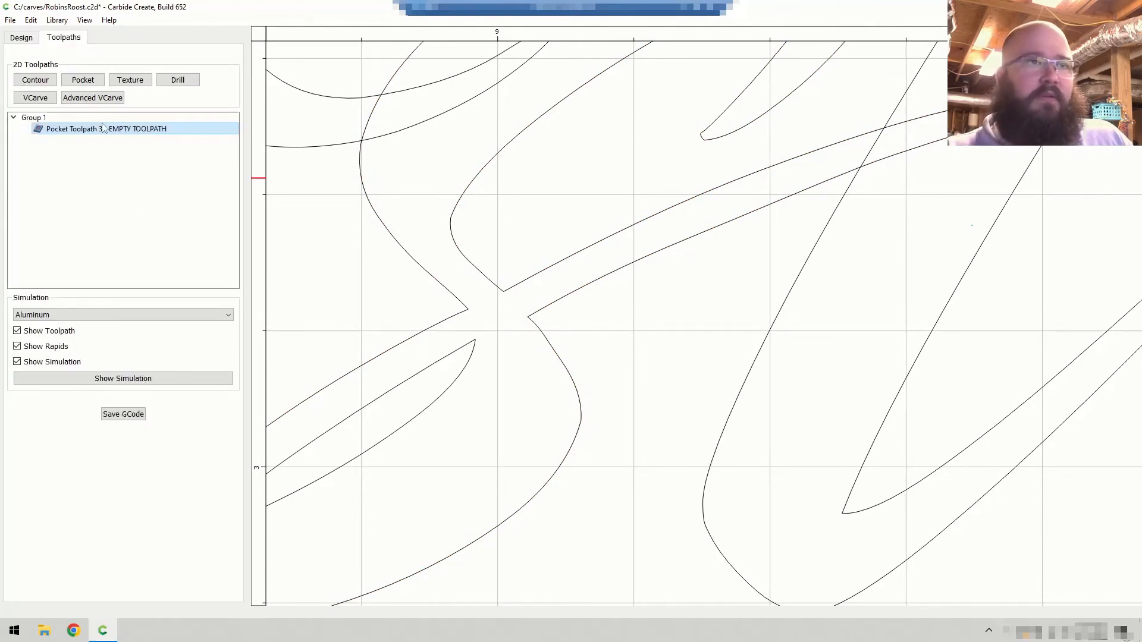
right_click(109, 137)
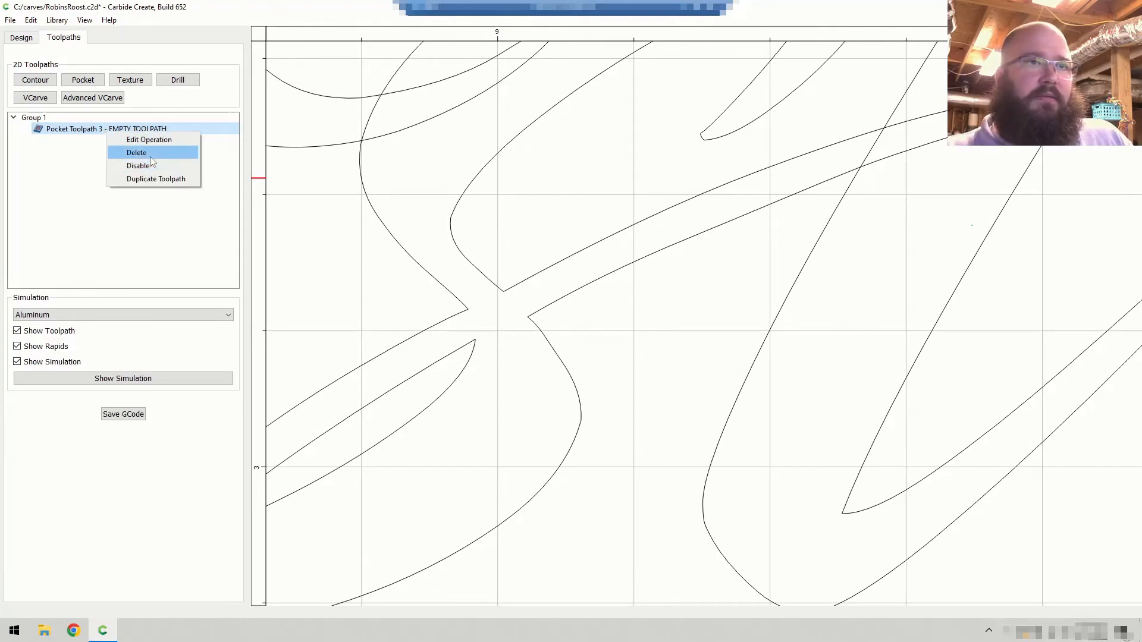
left_click(150, 155)
- Create a pocket toolpath for the s outline with the SainSmart Genmitsu 1.5mm tool, from 0.0000 to 0.1000 in deep
left_click(99, 85)
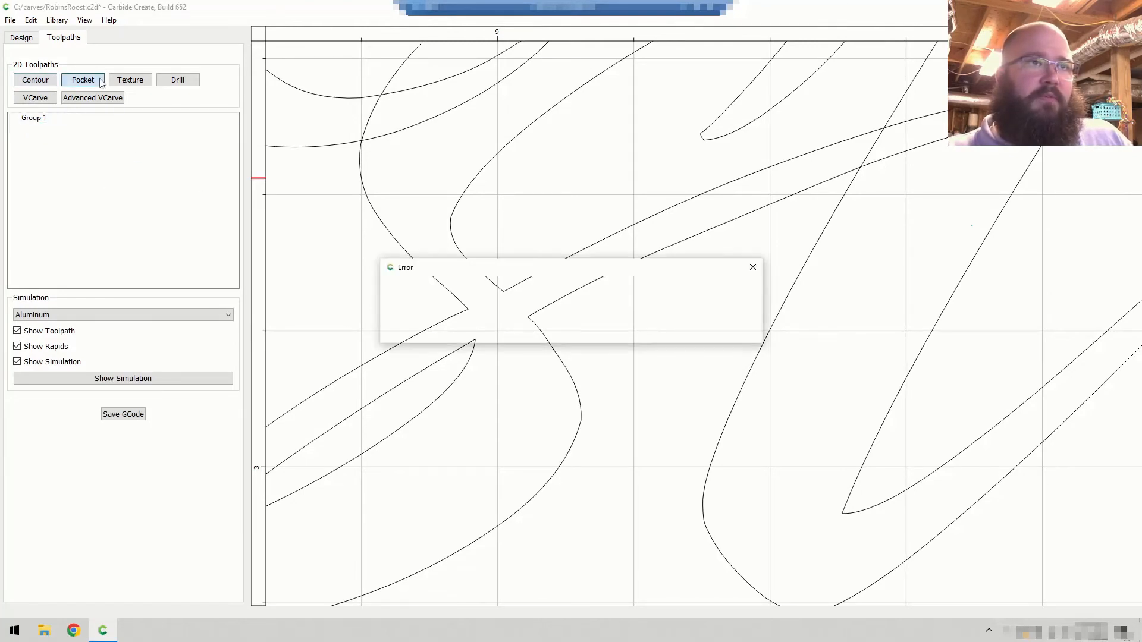
left_click(732, 329)
left_click(645, 260)
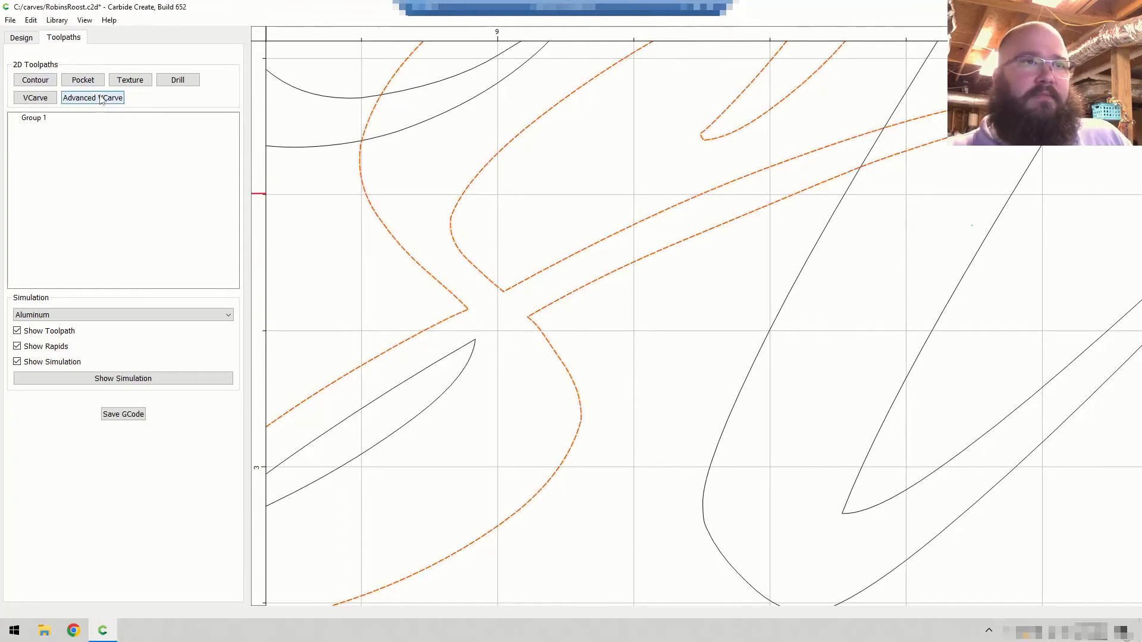
left_click(84, 80)
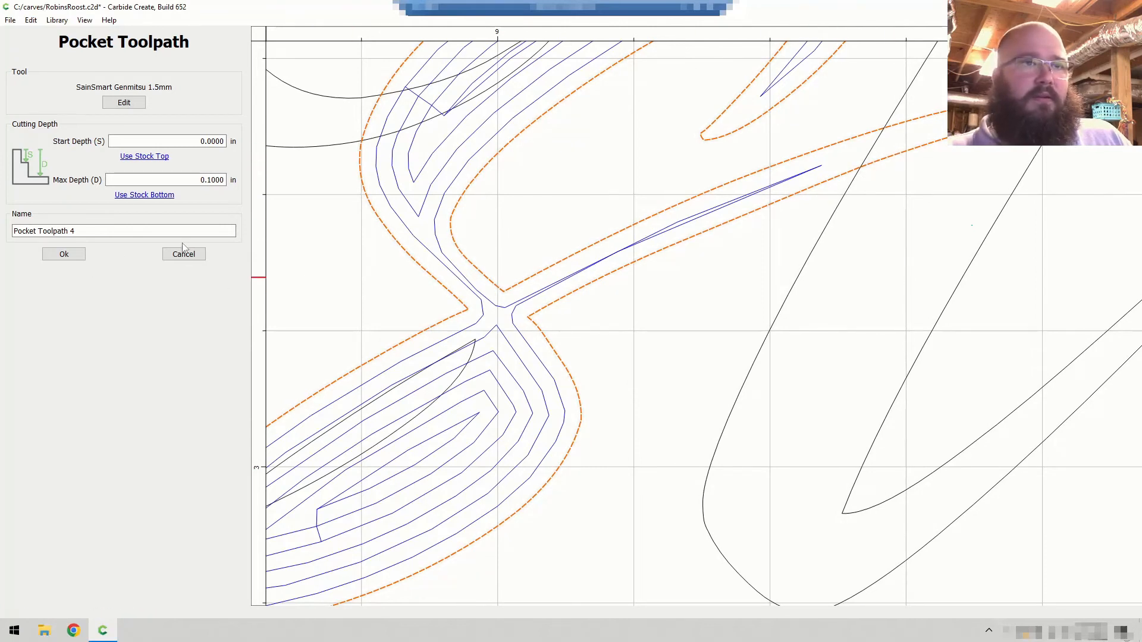
left_click(67, 254)
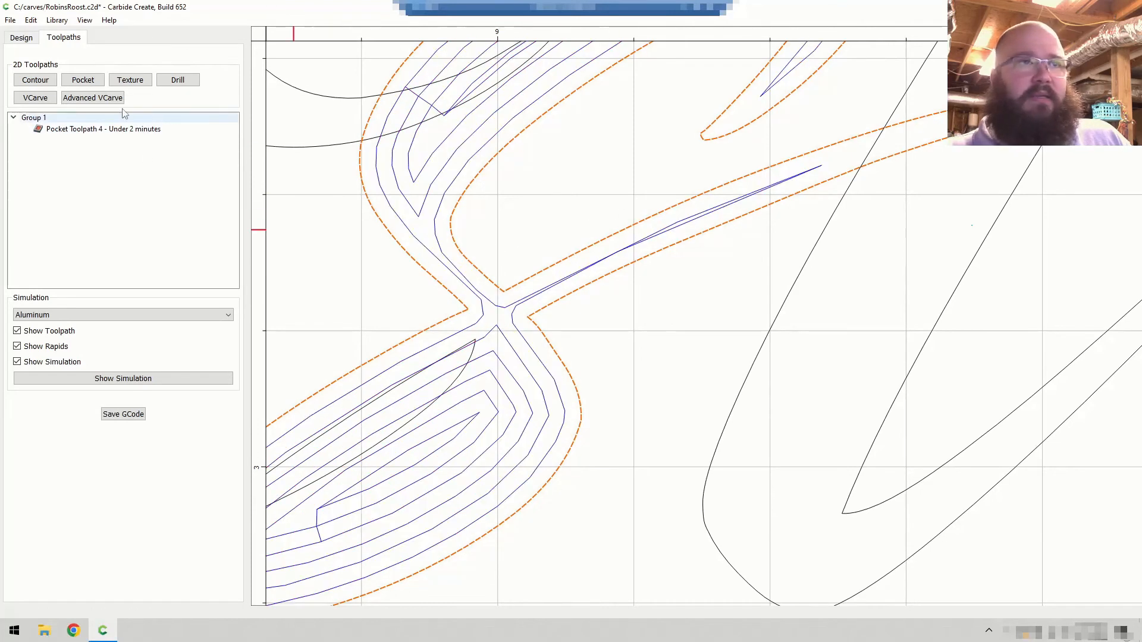
- Widen the s's exit stroke further by moving two lower-edge nodes and the corner node at its base slightly outward
left_click(24, 37)
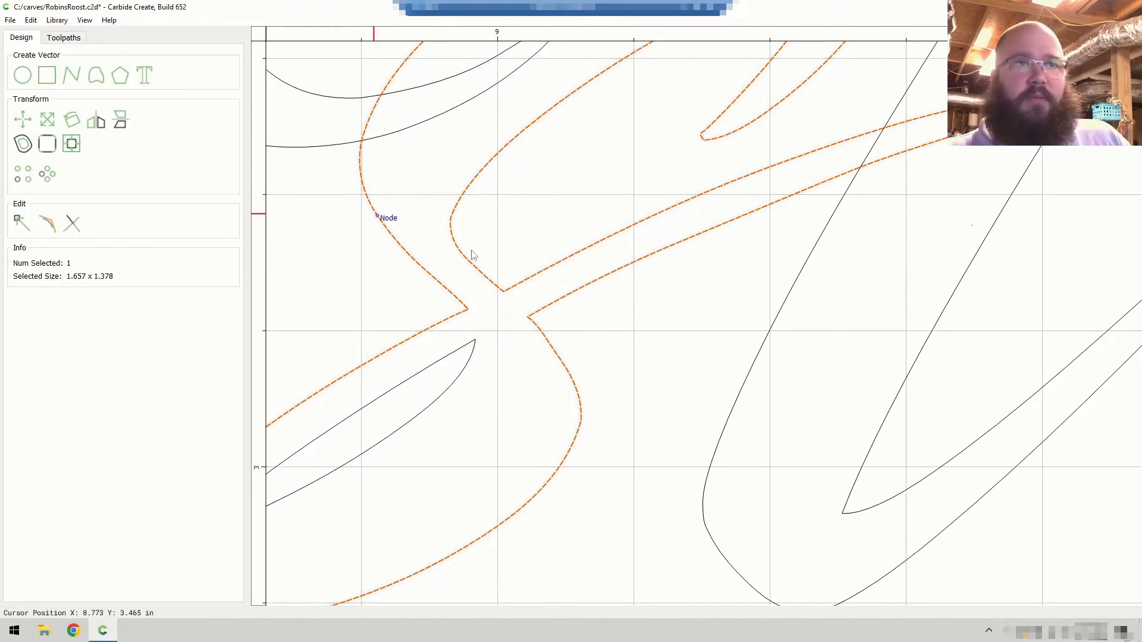
left_click(22, 226)
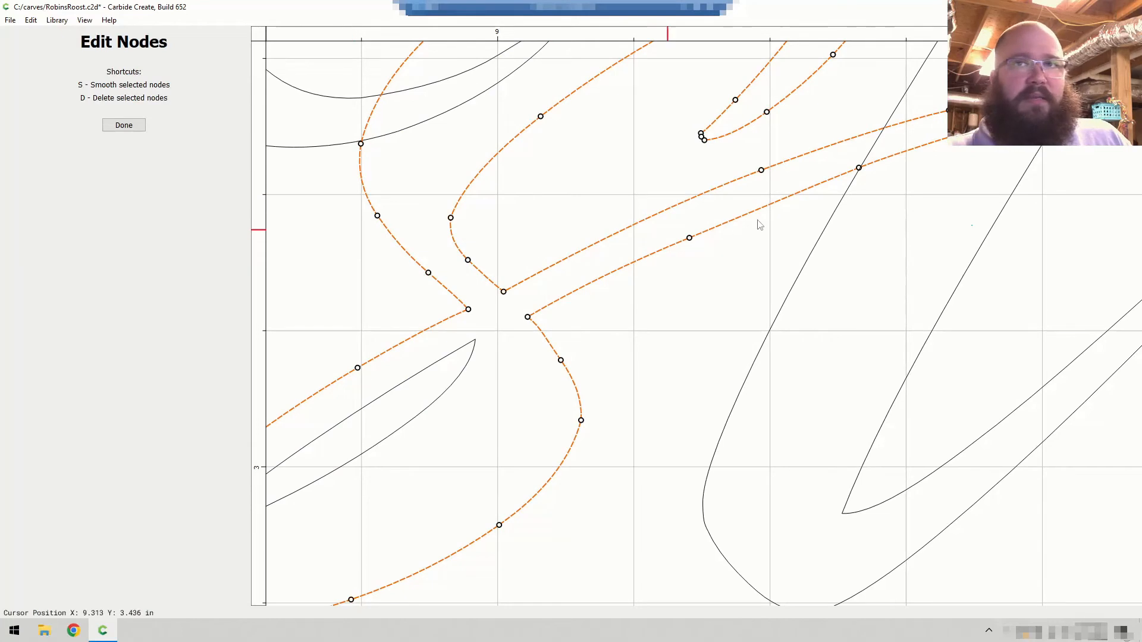
left_click(859, 168)
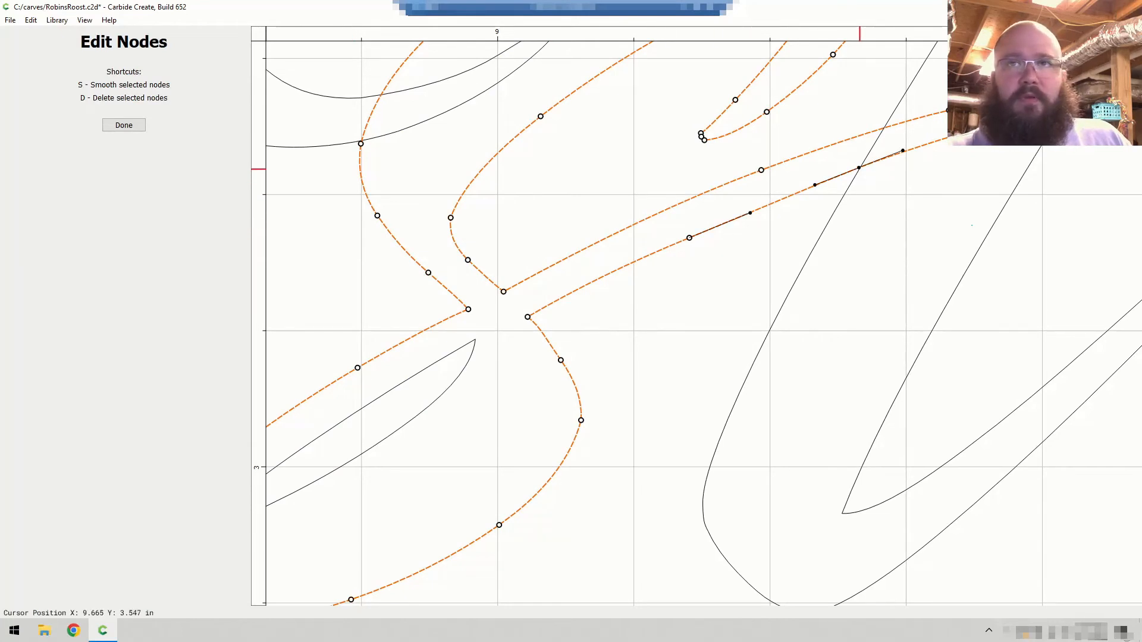
left_click_drag(858, 168, 863, 172)
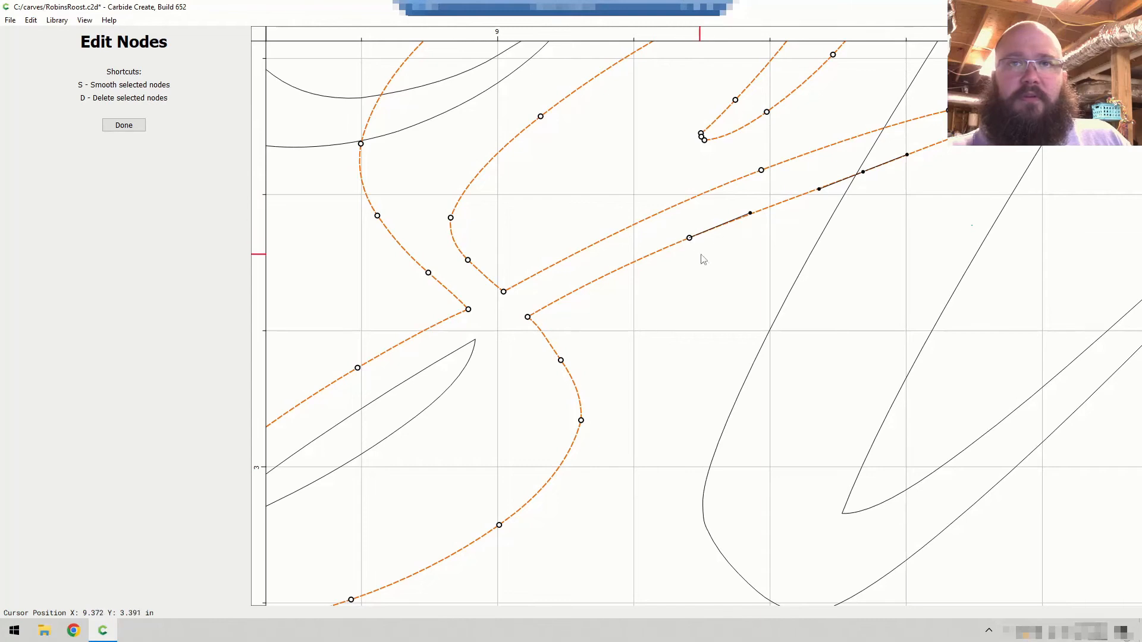
left_click_drag(689, 238, 692, 240)
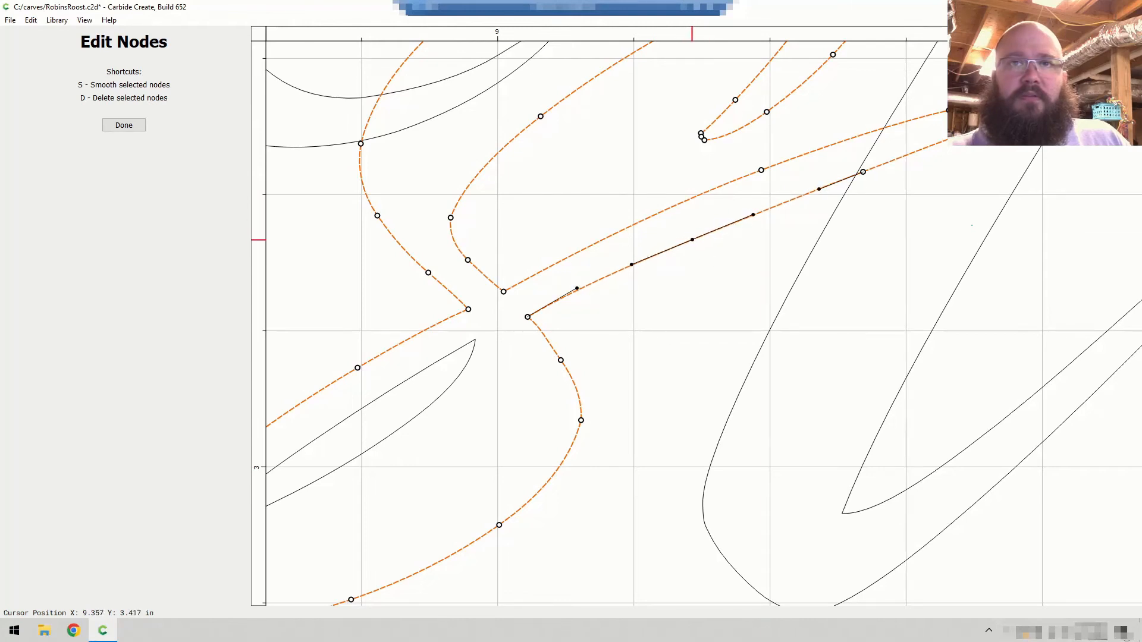
left_click(528, 318)
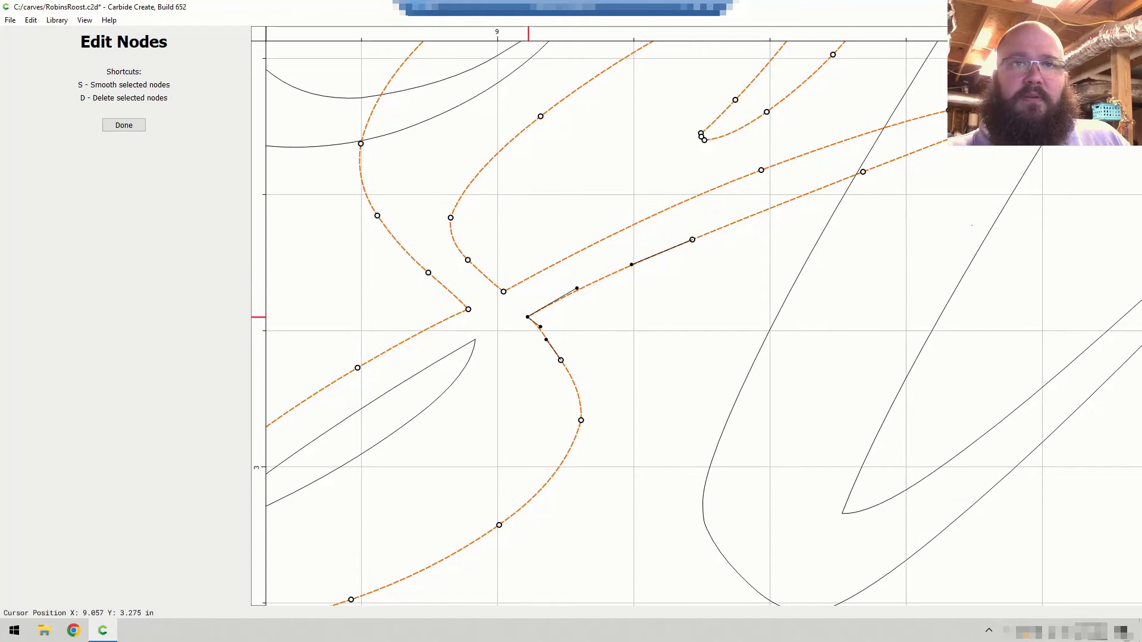
left_click_drag(527, 317, 530, 319)
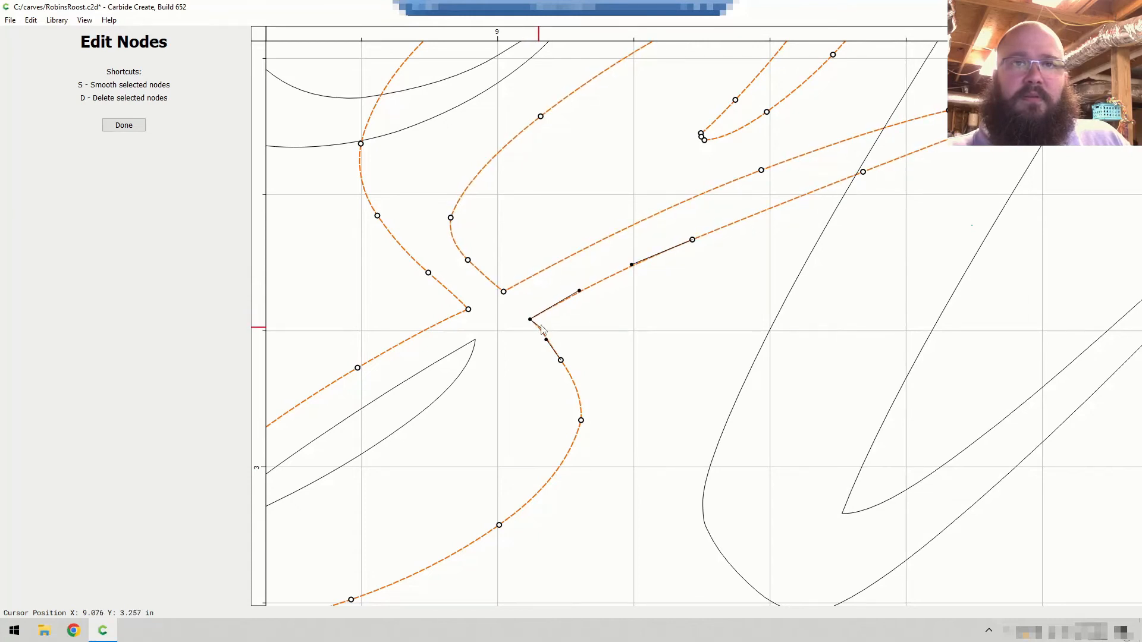
left_click(567, 317)
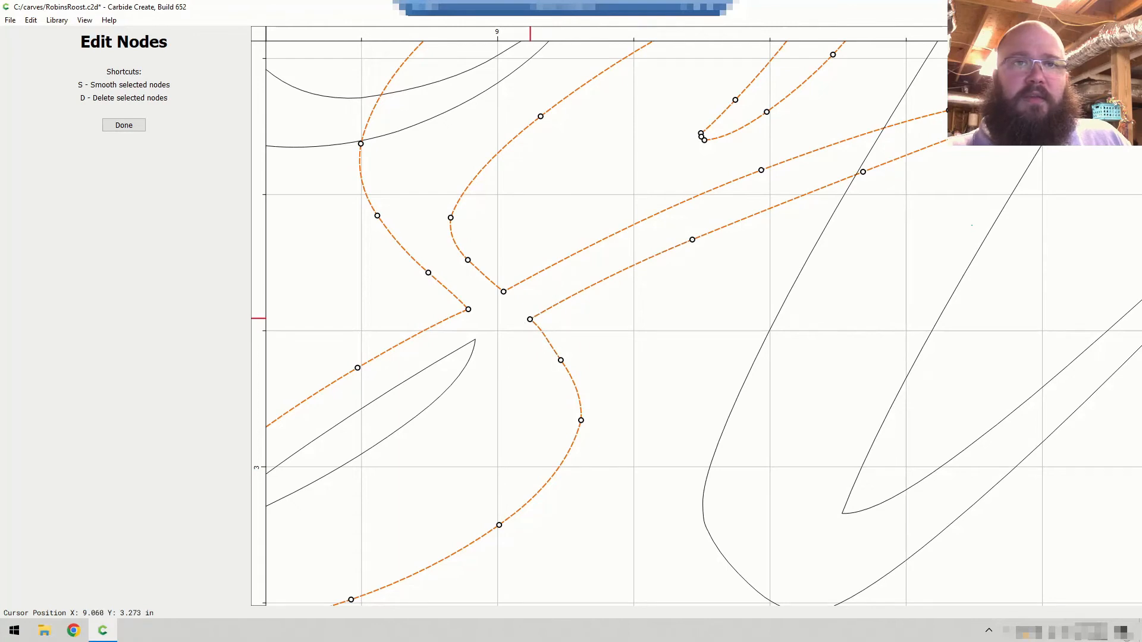
key("Escape")
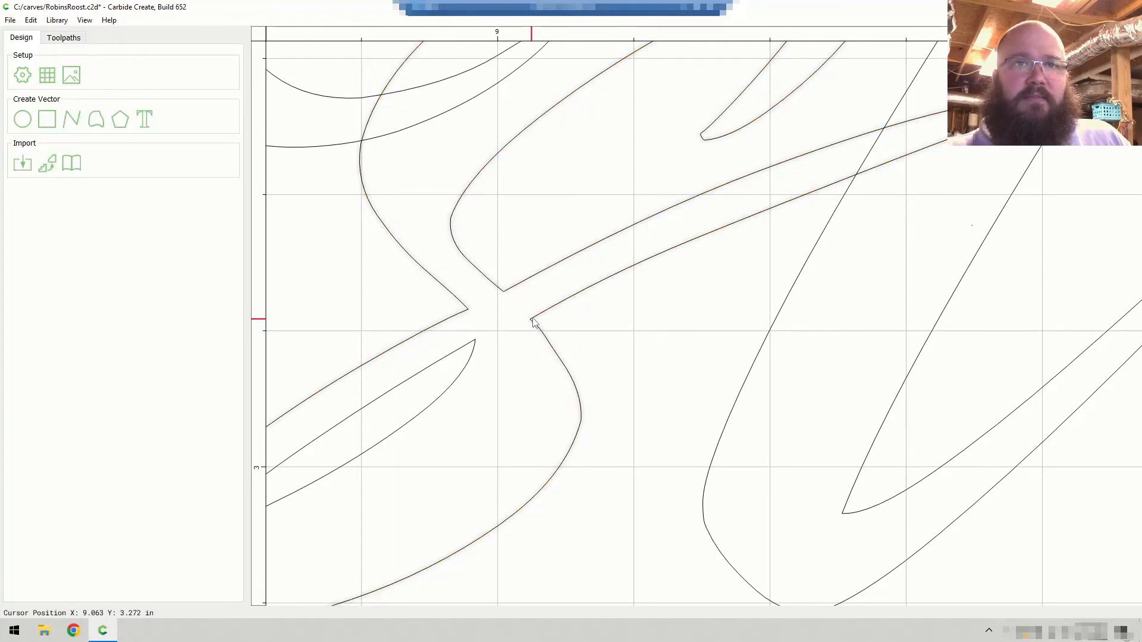
- Round the s's corner node at the base of the exit stroke by smoothing it and turning its handle nearly vertical
left_click(533, 324)
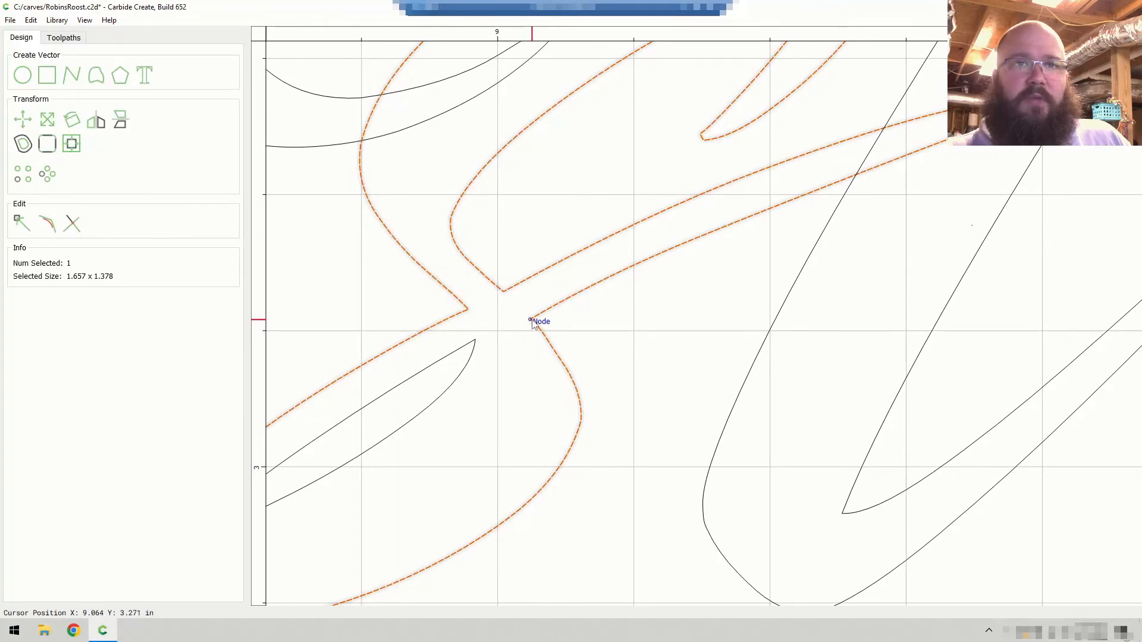
left_click(23, 225)
left_click(530, 319)
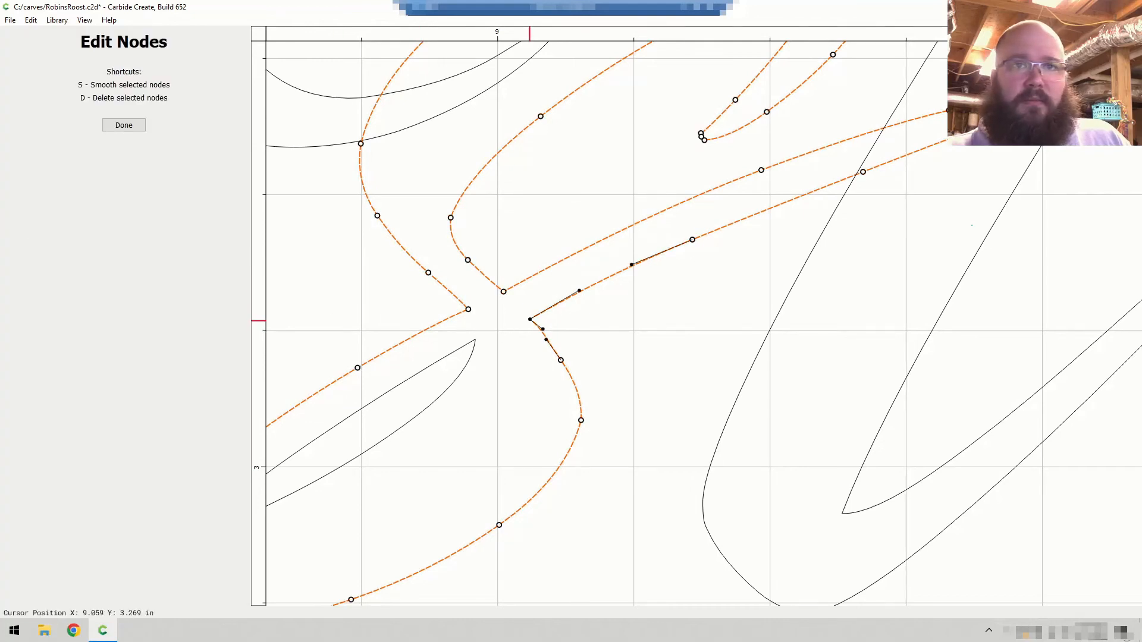
left_click_drag(543, 329, 531, 335)
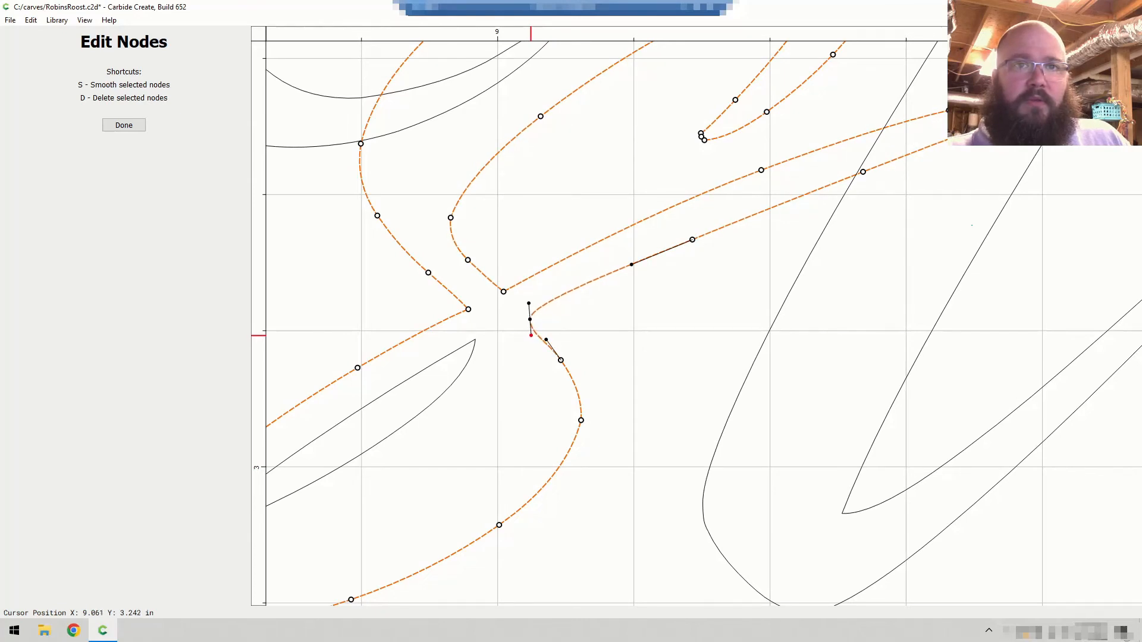
left_click(559, 318)
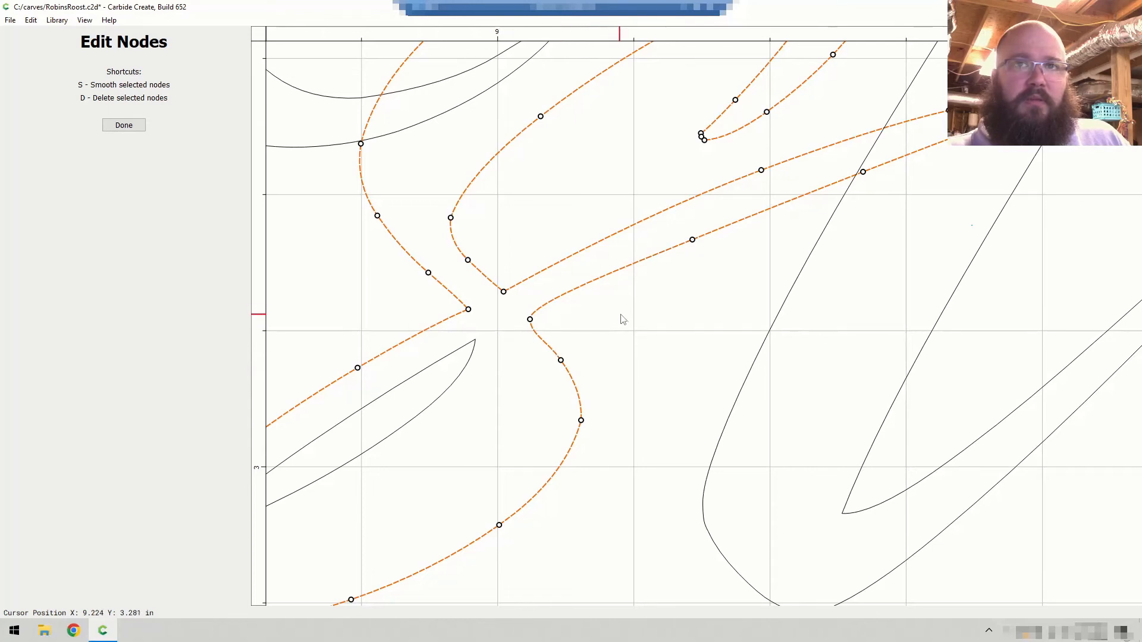
- Move the rounded base node of the exit stroke slightly outward, finish node editing, and view the recalculated pocket toolpath
left_click_drag(530, 320, 533, 322)
left_click(587, 321)
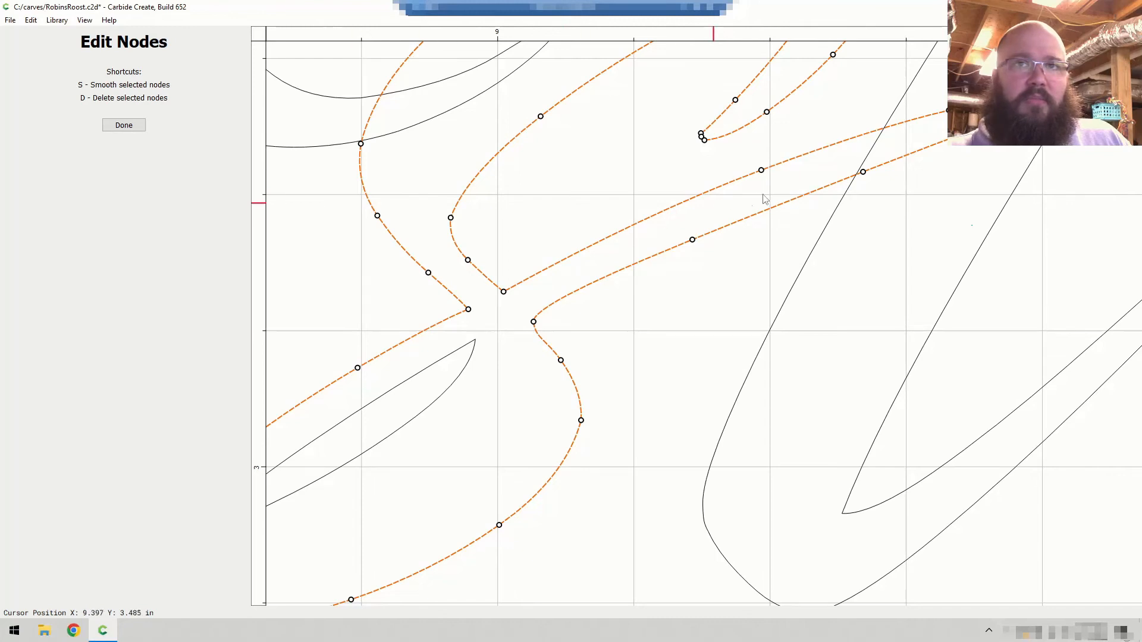
left_click(126, 126)
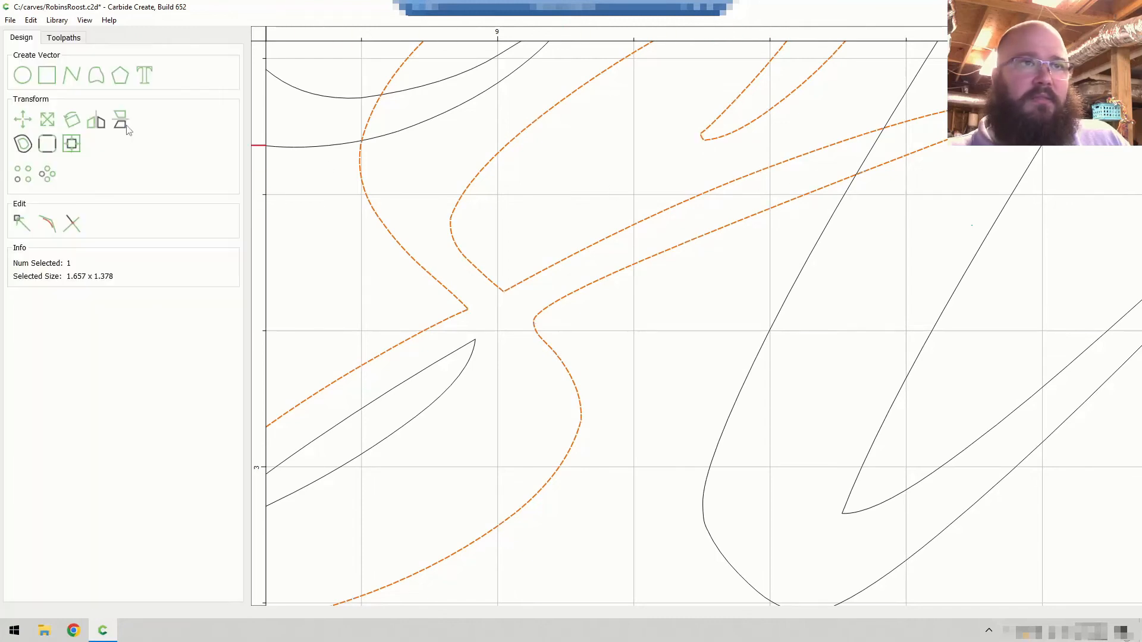
left_click(62, 37)
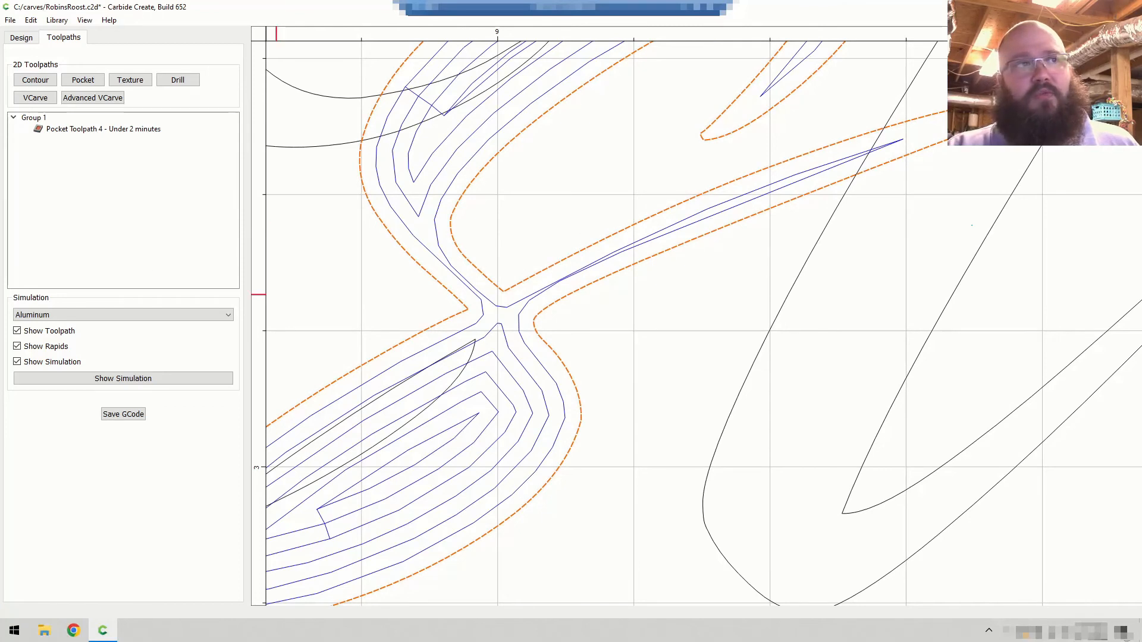
mouse_move(849, 158)
left_mouse_down()
mouse_move(662, 221)
mouse_move(676, 249)
mouse_move(818, 193)
mouse_move(847, 158)
left_mouse_up()
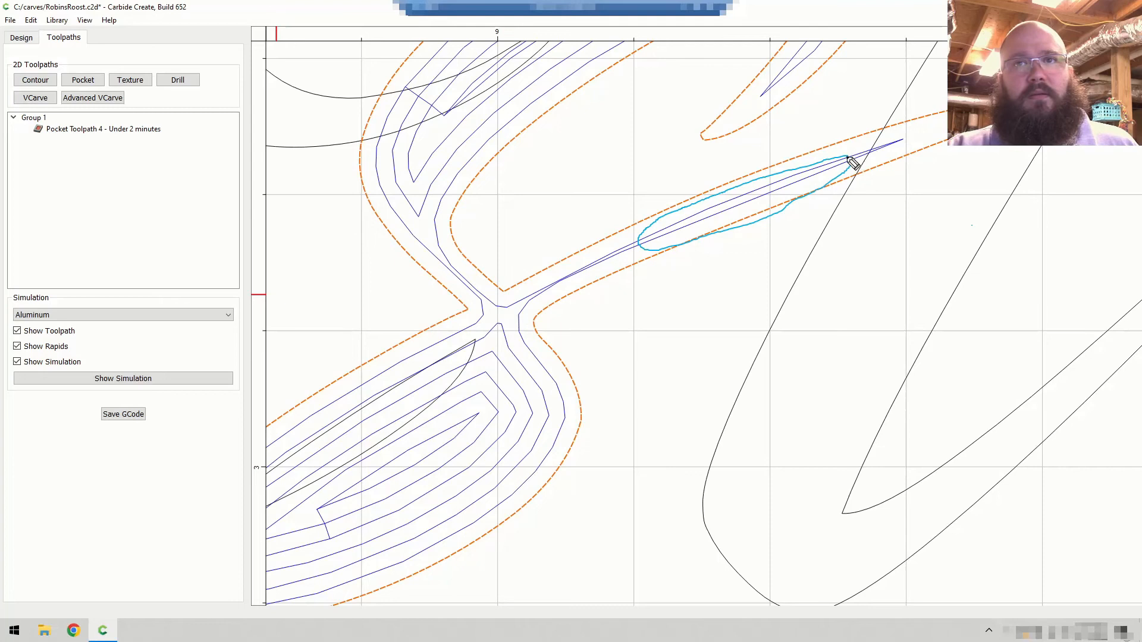
mouse_move(575, 265)
left_mouse_down()
mouse_move(557, 272)
mouse_move(550, 296)
mouse_move(581, 270)
mouse_move(572, 264)
left_mouse_up()
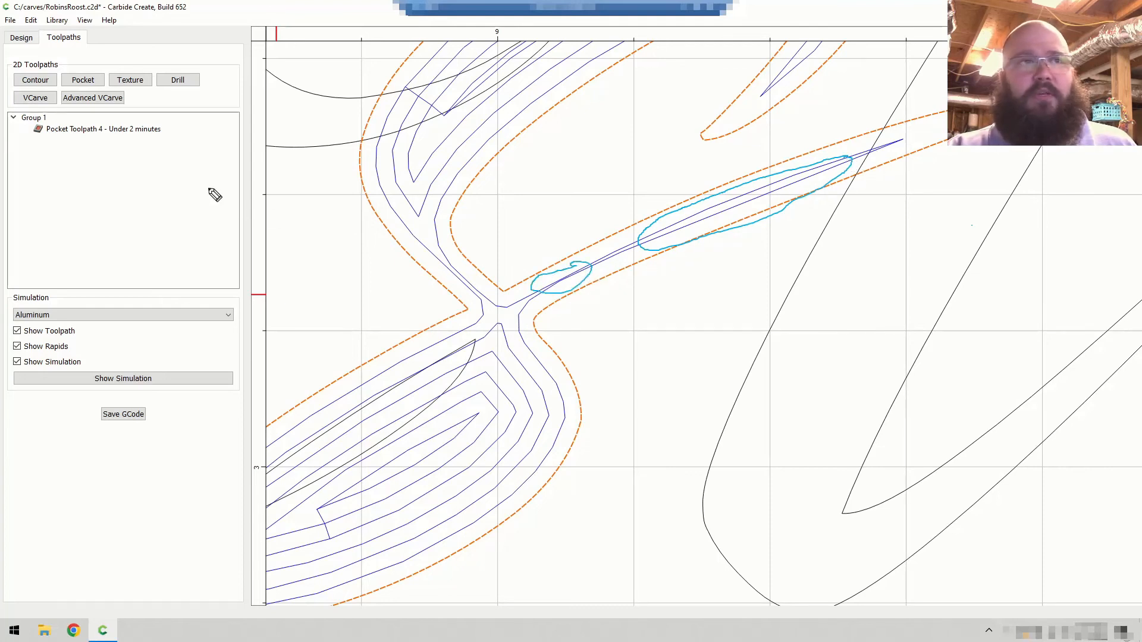
left_click(575, 280)
left_click(640, 248)
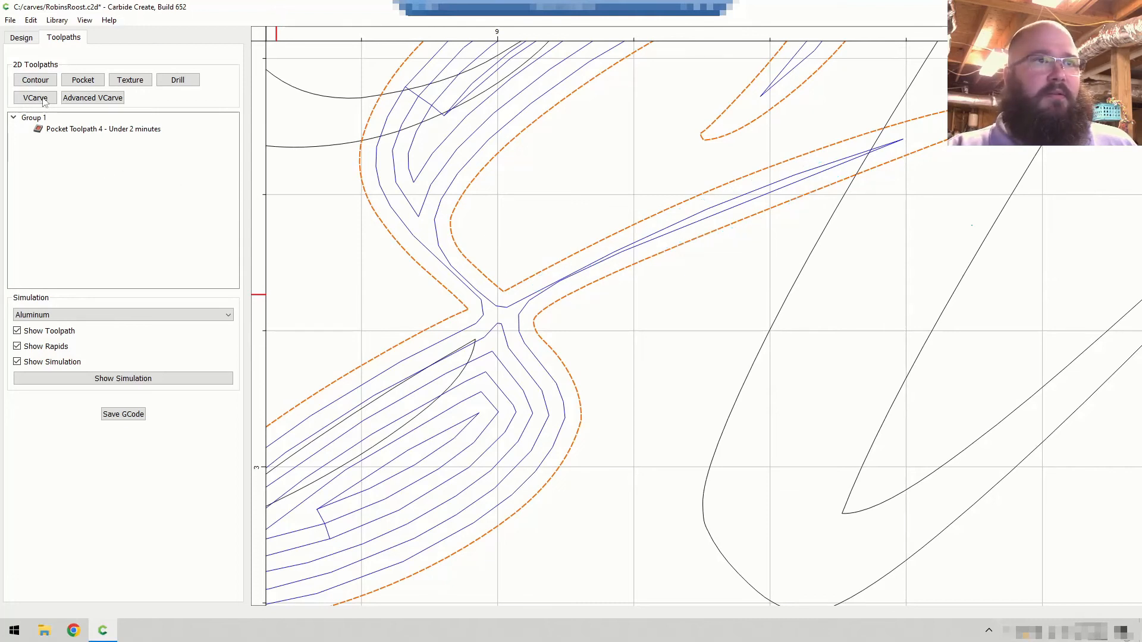
- Shift the exit stroke's two lower-edge nodes slightly upward to even out its width, finish node editing, and view the updated toolpath
left_click(21, 38)
left_click(21, 225)
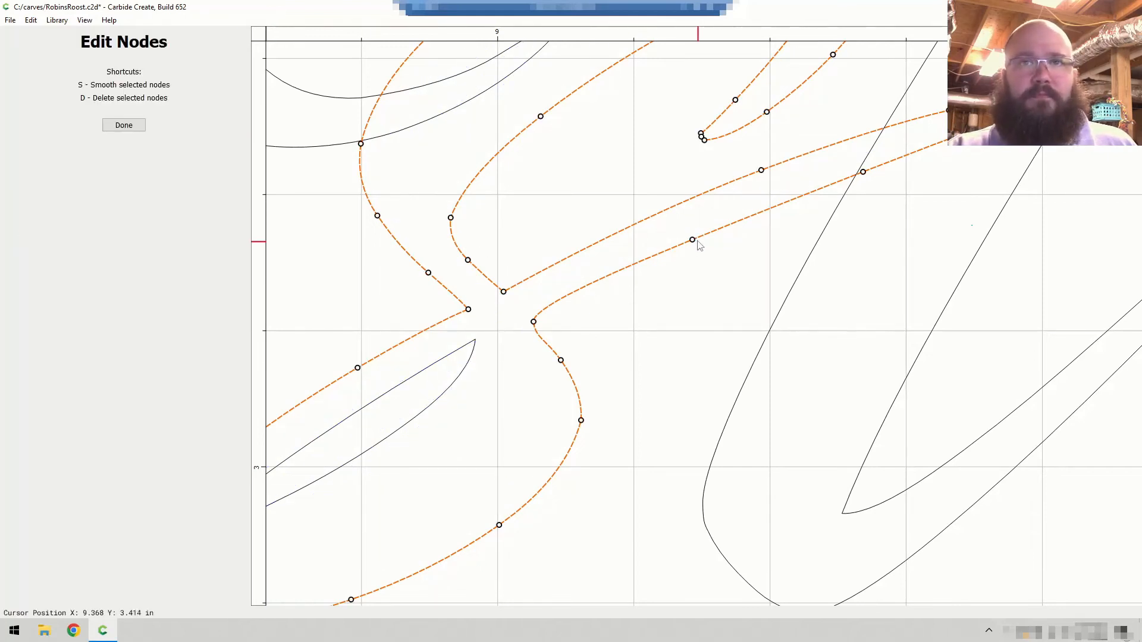
left_click_drag(692, 240, 709, 229)
left_click(863, 172)
left_click_drag(864, 170, 863, 169)
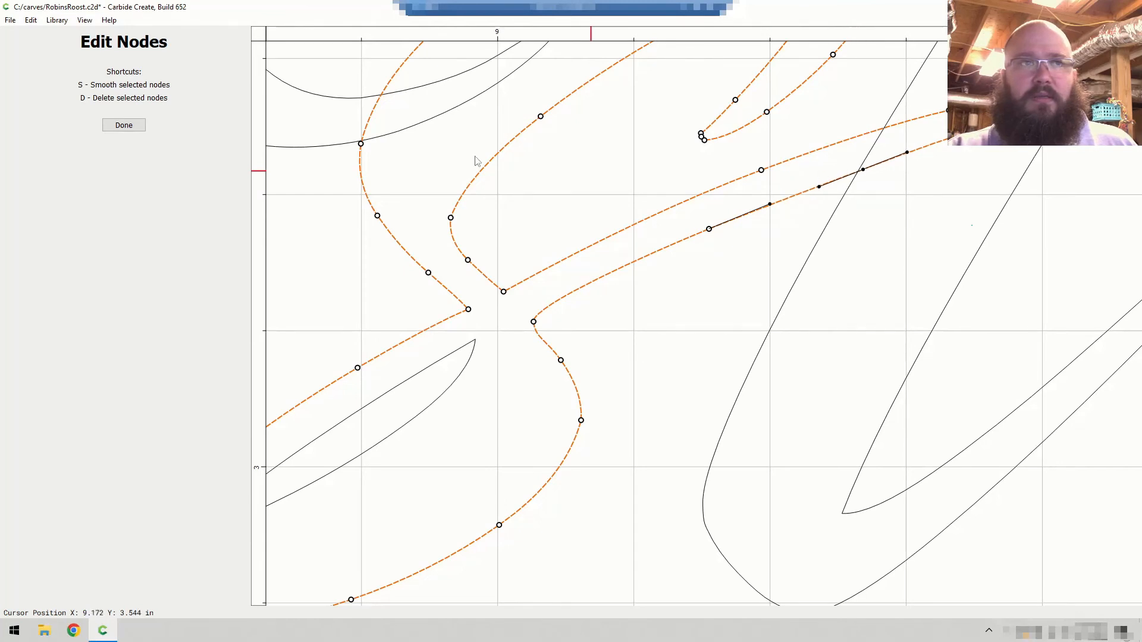
left_click(138, 126)
left_click(67, 41)
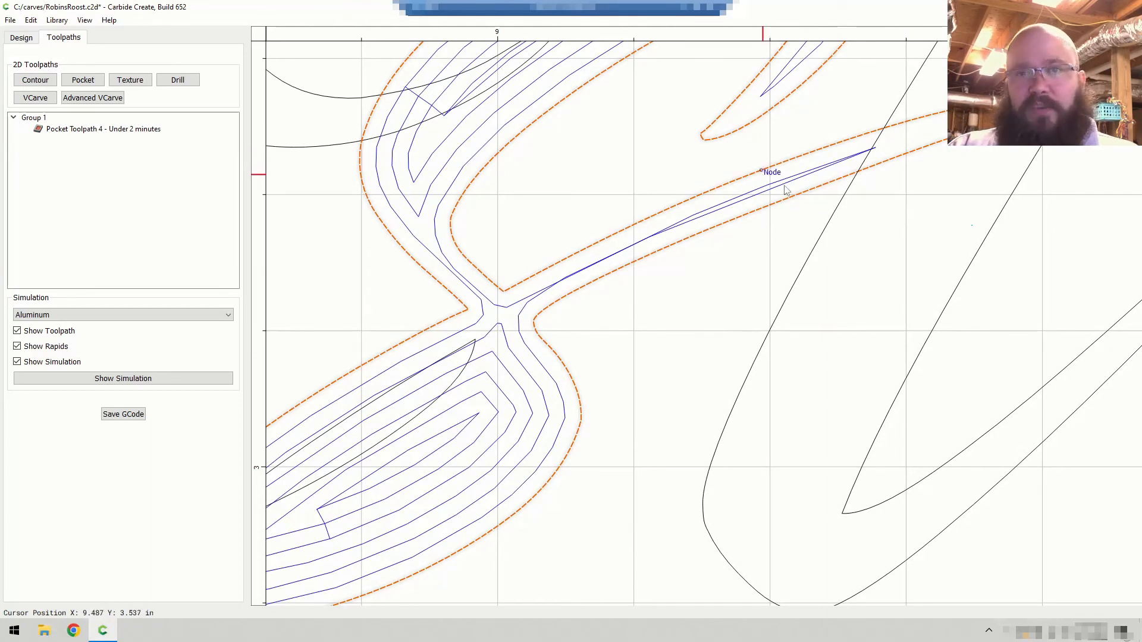
- Widen the thin tail of the s's upper hook by moving two inner-edge nodes and the tip node outward, and view the updated toolpath
left_click(12, 37)
middle_click_drag(669, 104, 630, 209)
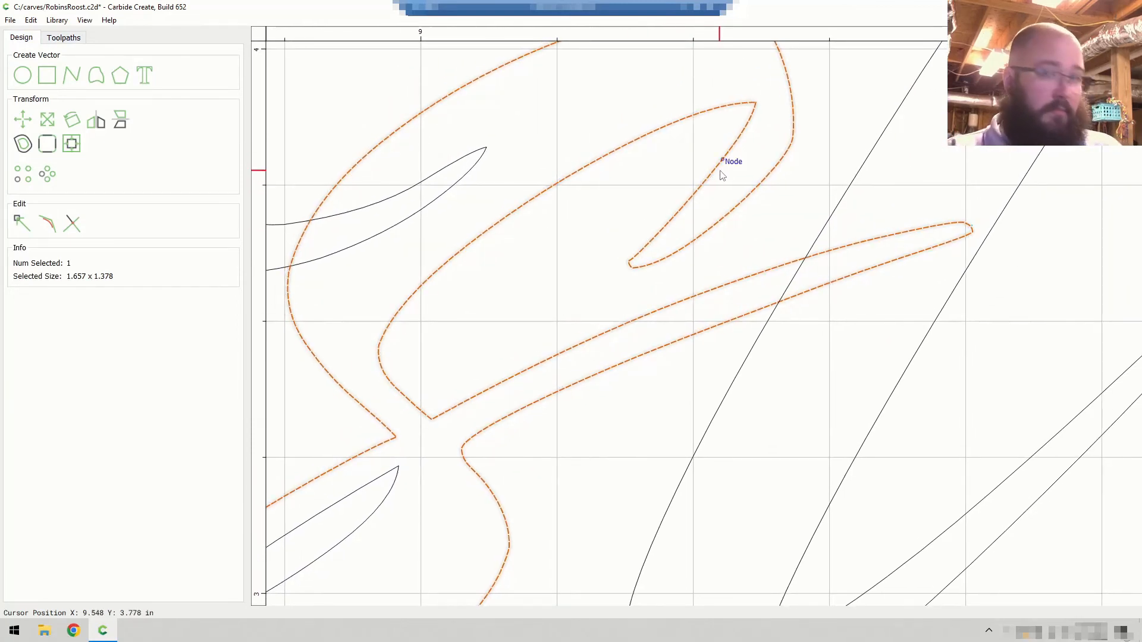
key("ctrl+z")
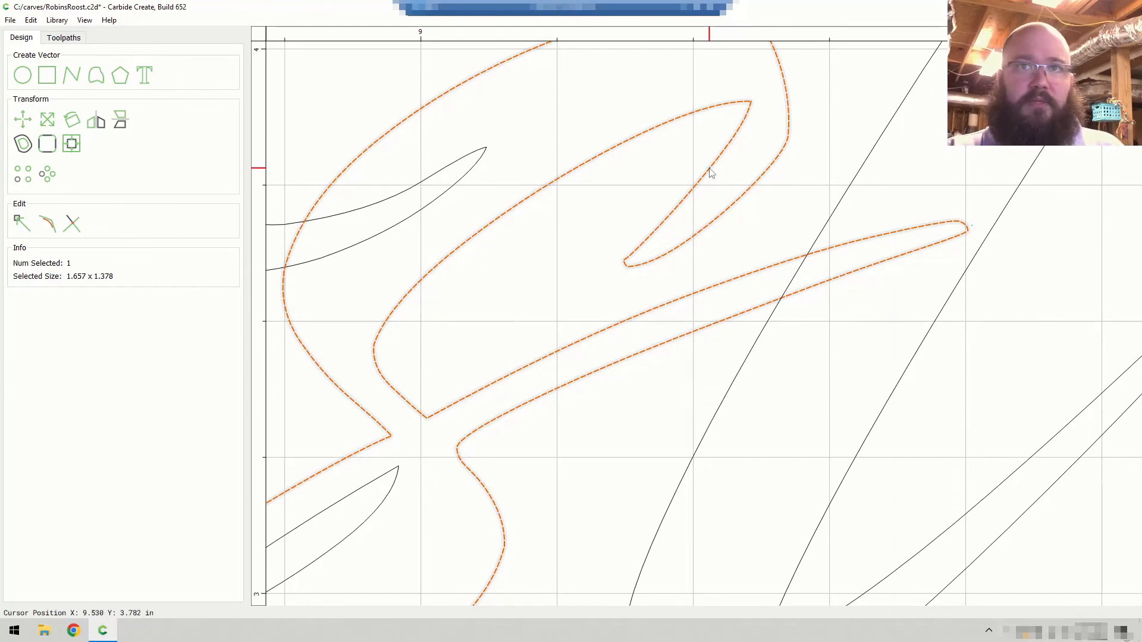
left_click(19, 222)
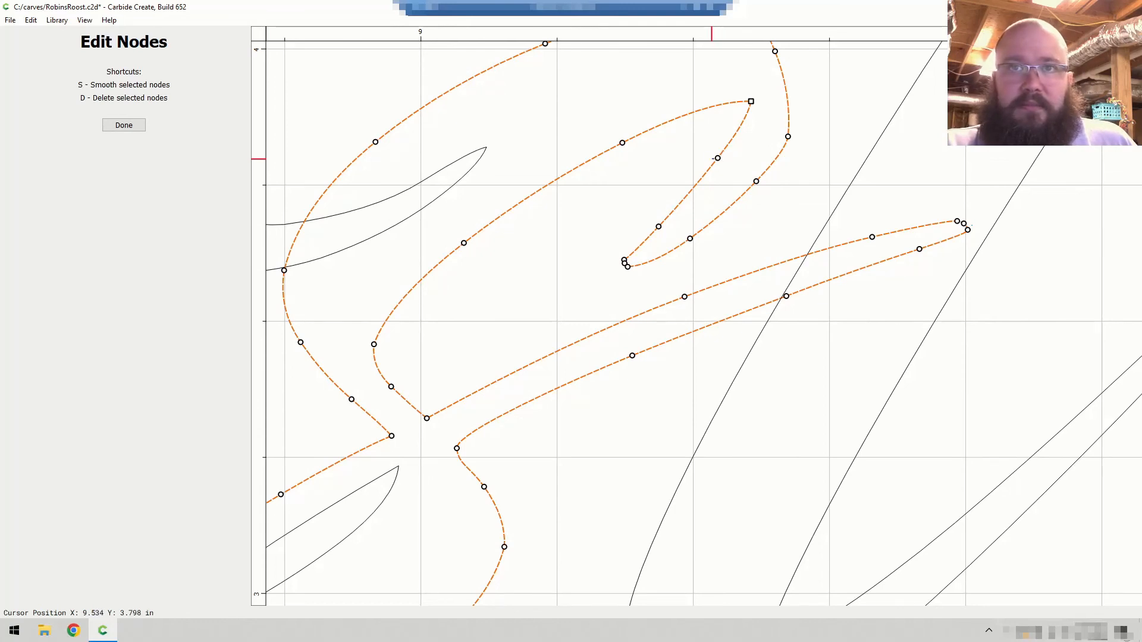
left_click(718, 158)
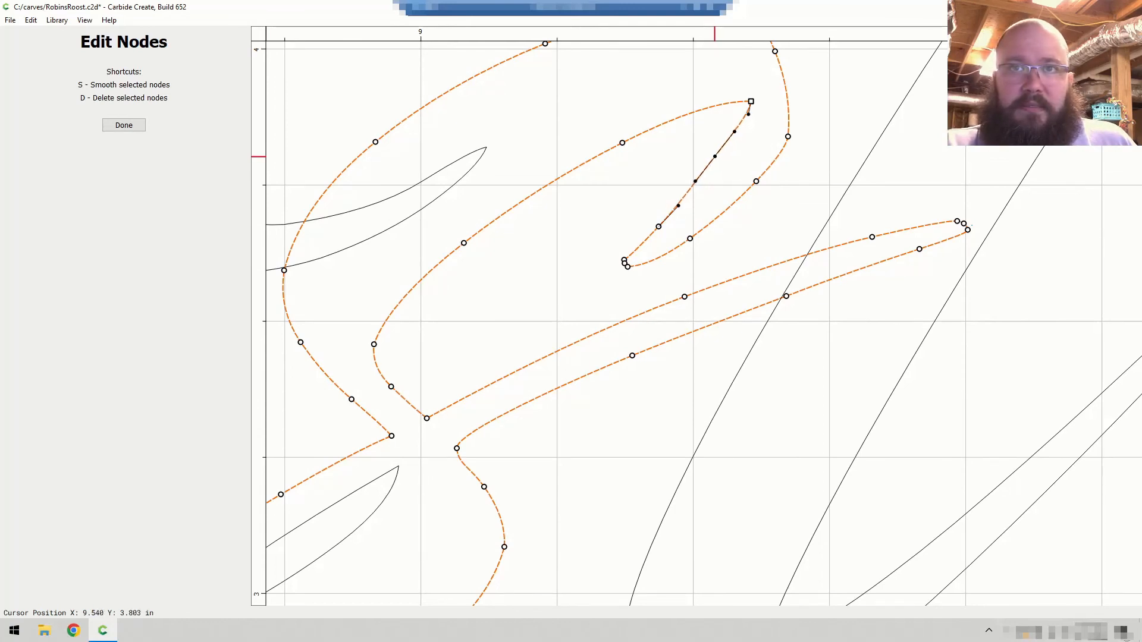
left_click_drag(658, 227, 654, 225)
left_click_drag(634, 270, 613, 265)
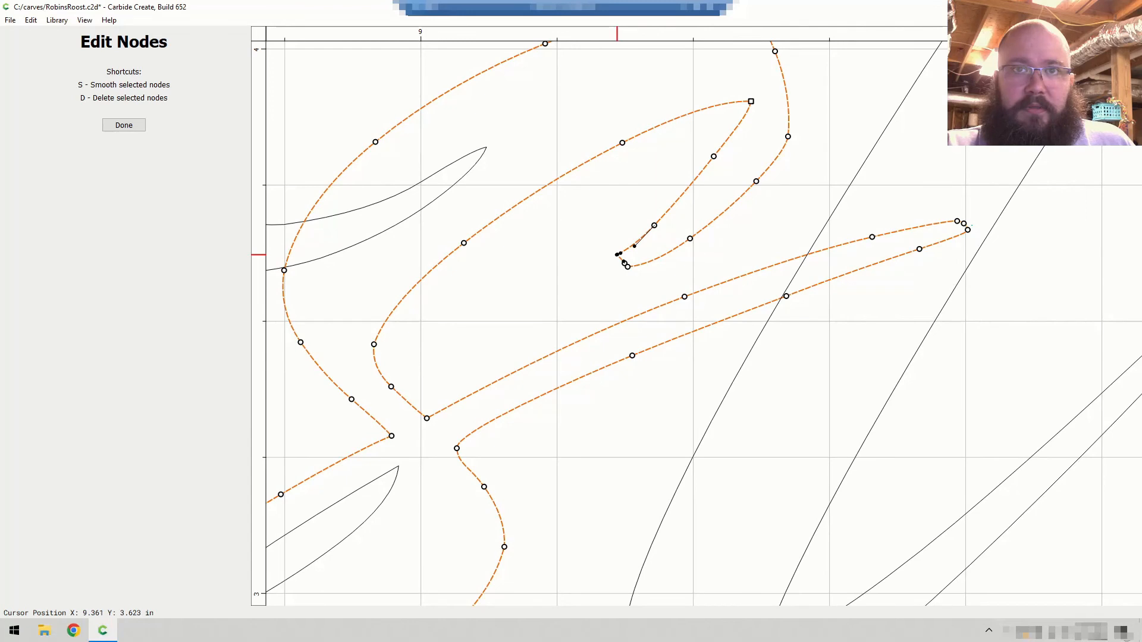
left_click(123, 125)
left_click(63, 38)
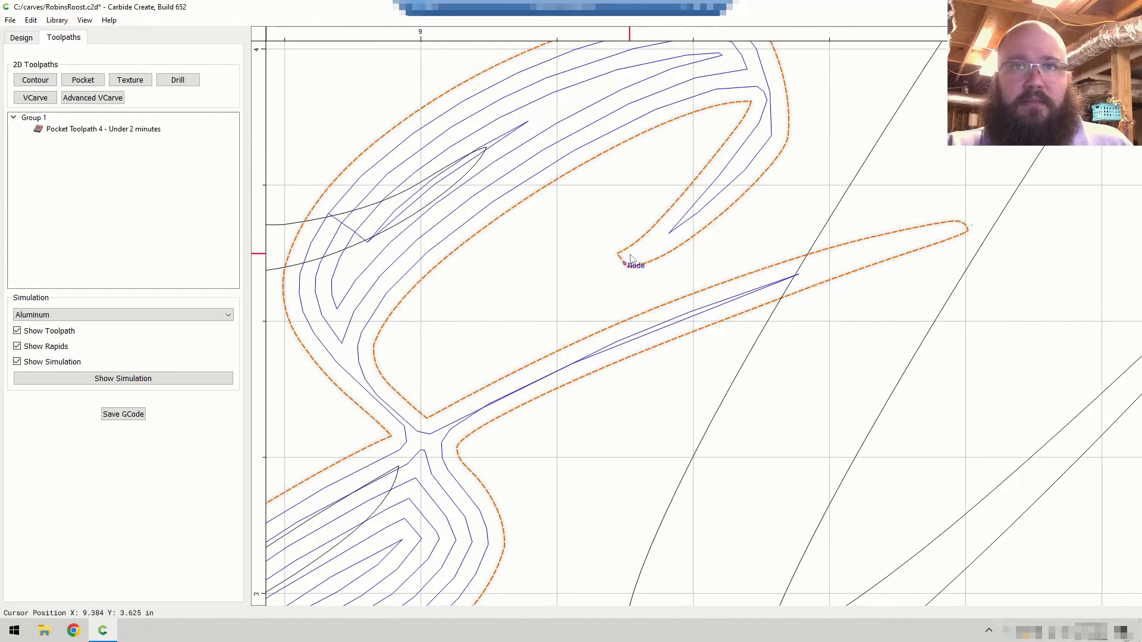
- Move the upper hook's tip node and the adjacent inner-edge node slightly further outward, finish node editing, and view the pocket toolpath
left_click(21, 38)
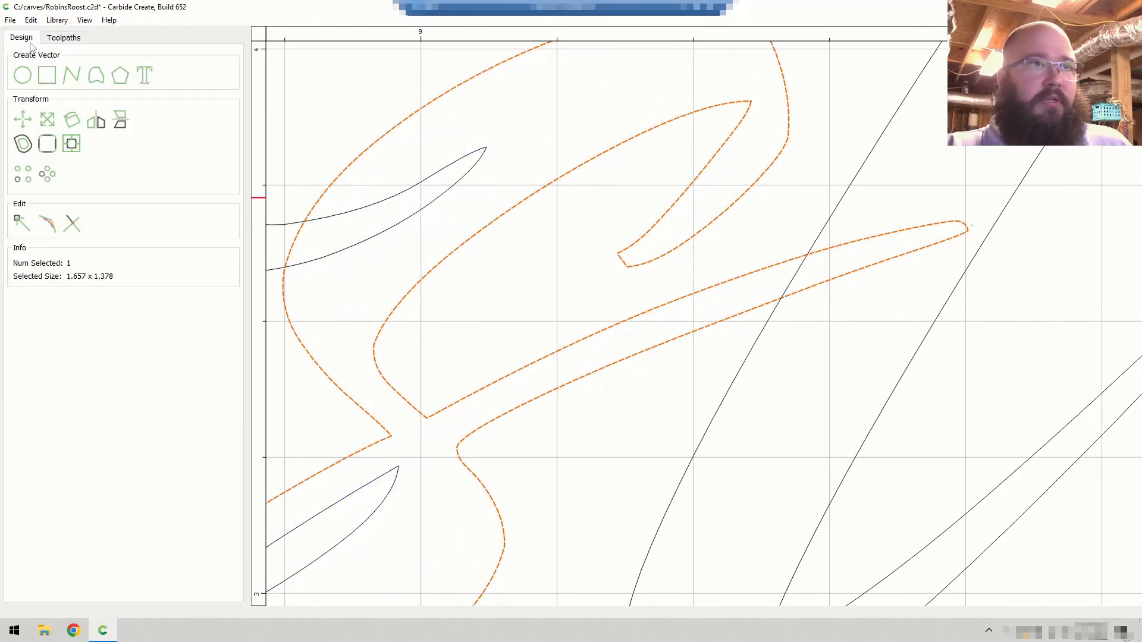
left_click(19, 224)
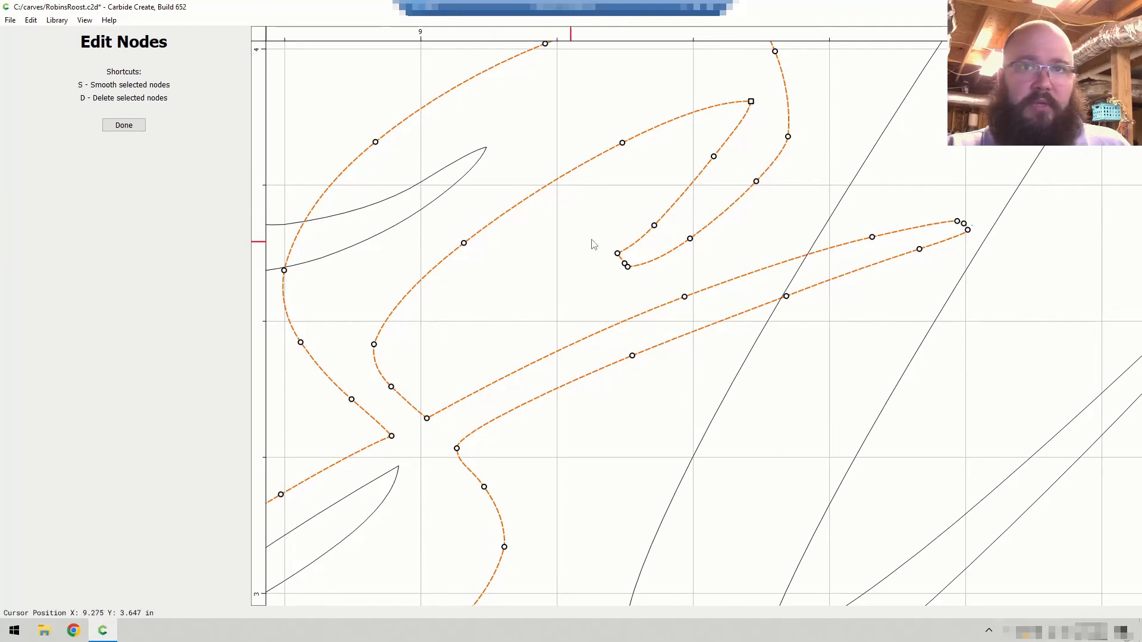
left_click_drag(618, 254, 613, 252)
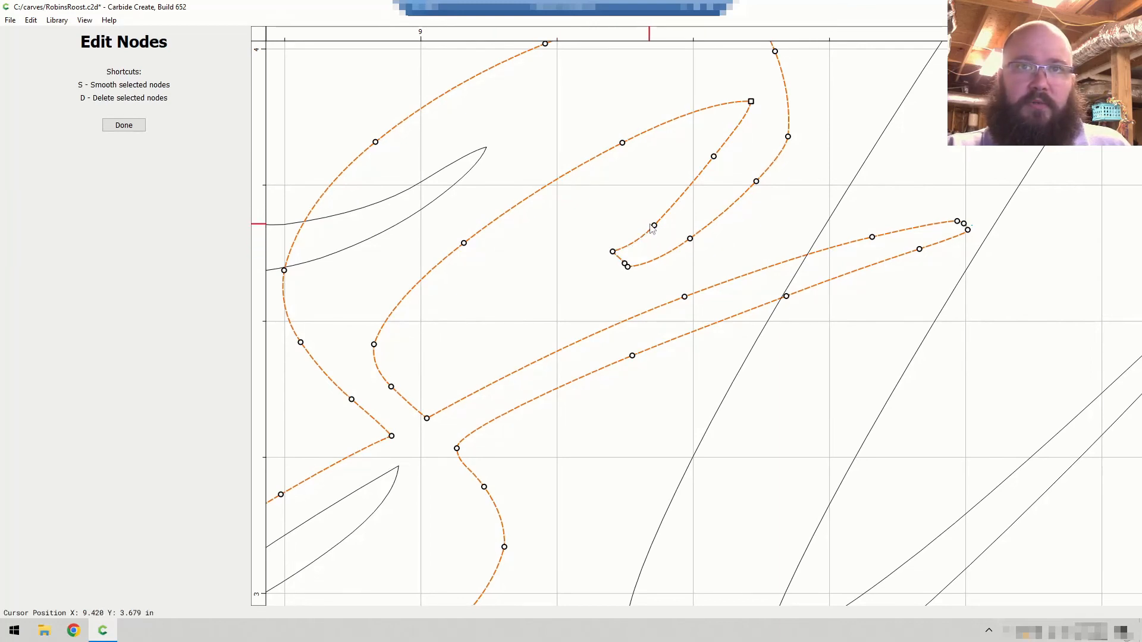
left_click_drag(655, 224, 654, 223)
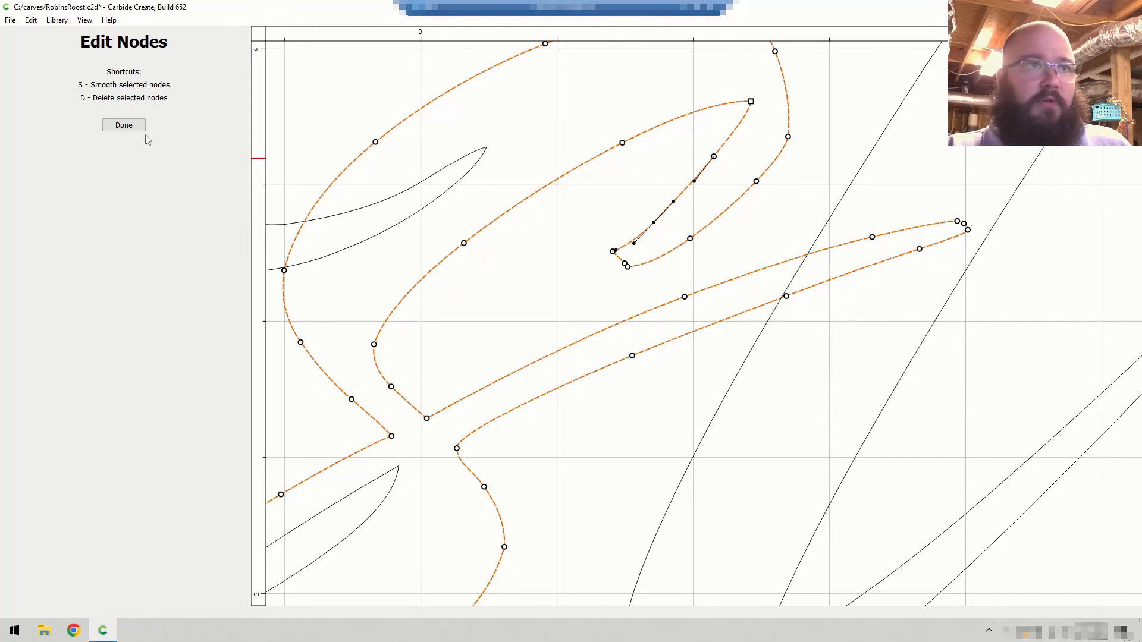
left_click(124, 126)
left_click(62, 38)
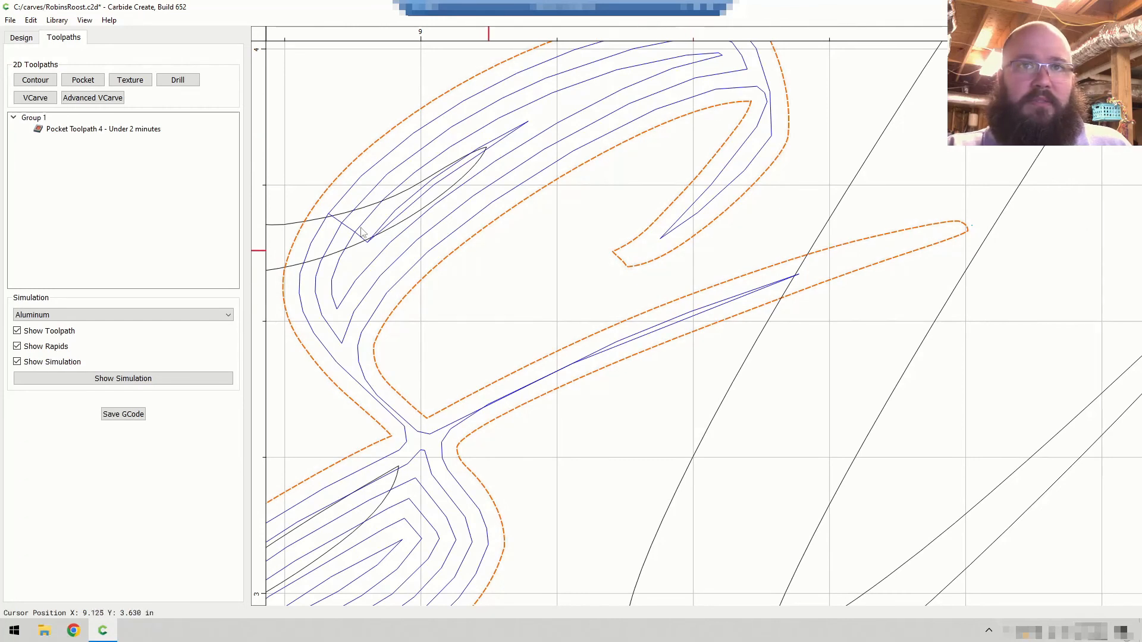
- Move the inner corner node at the tip of the s's upper hook slightly outward, finish node editing, and view the pocket toolpath
left_click(30, 39)
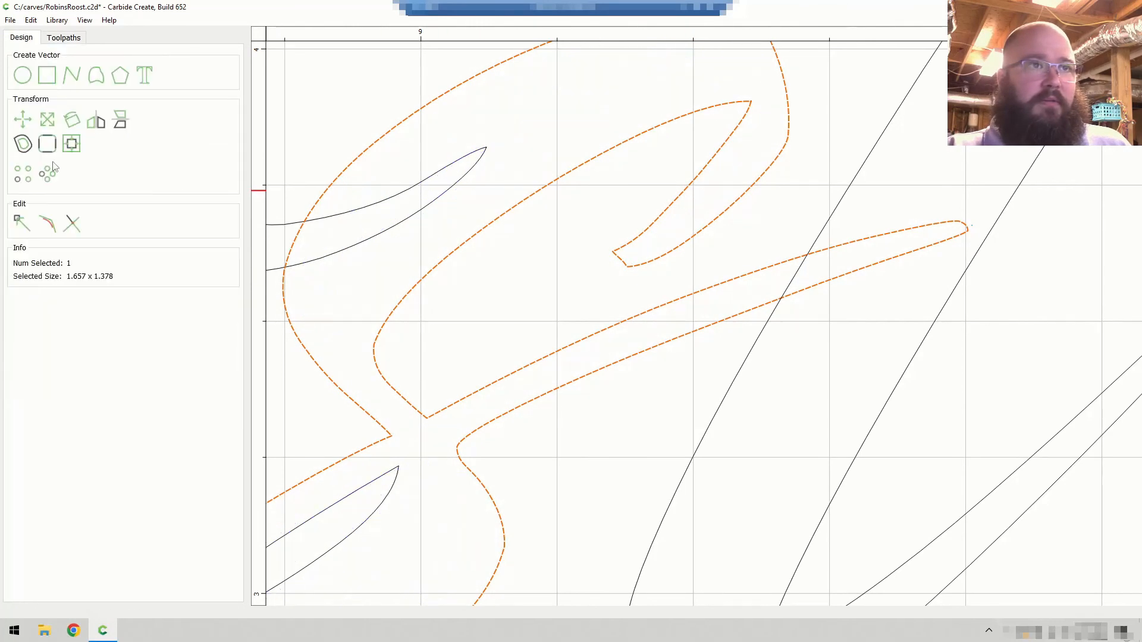
left_click(18, 221)
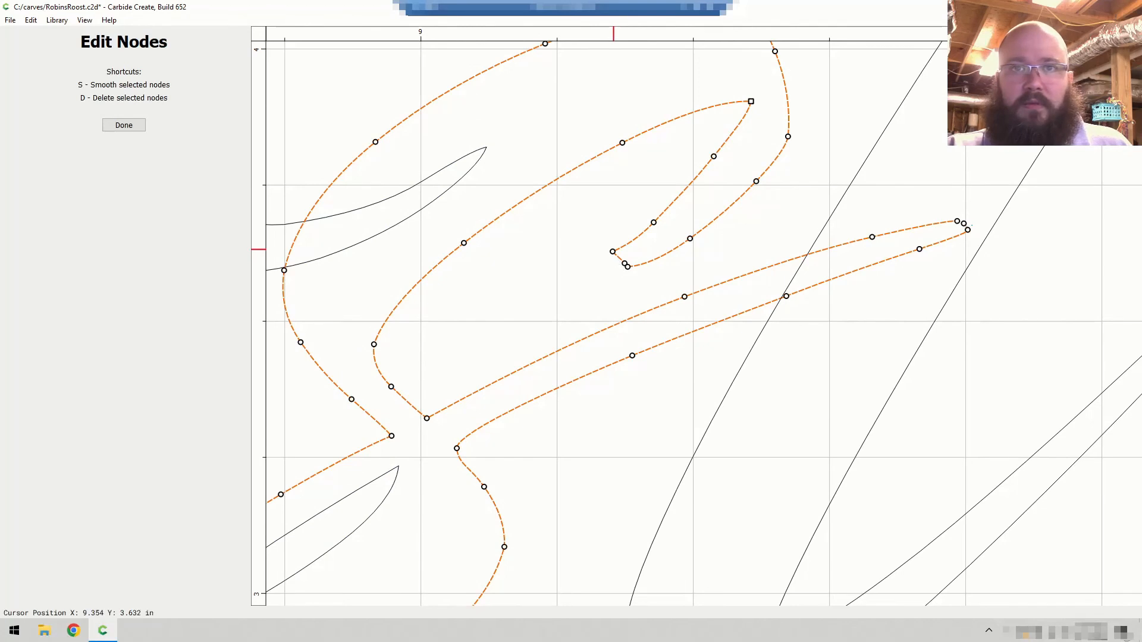
left_click(612, 250)
left_click_drag(611, 249, 608, 244)
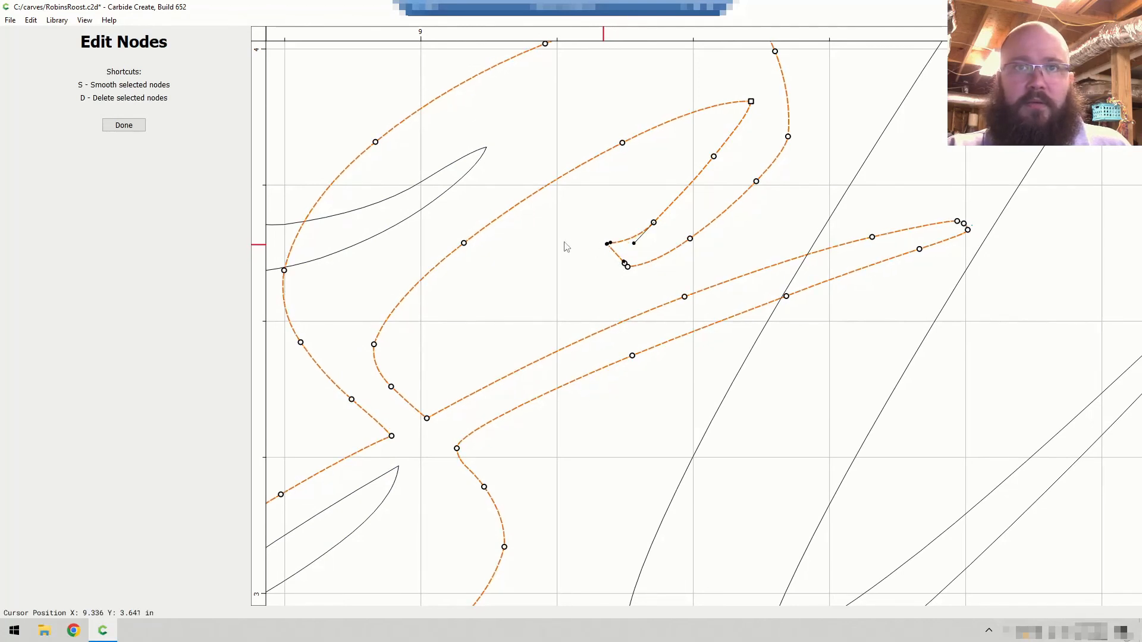
left_click(124, 126)
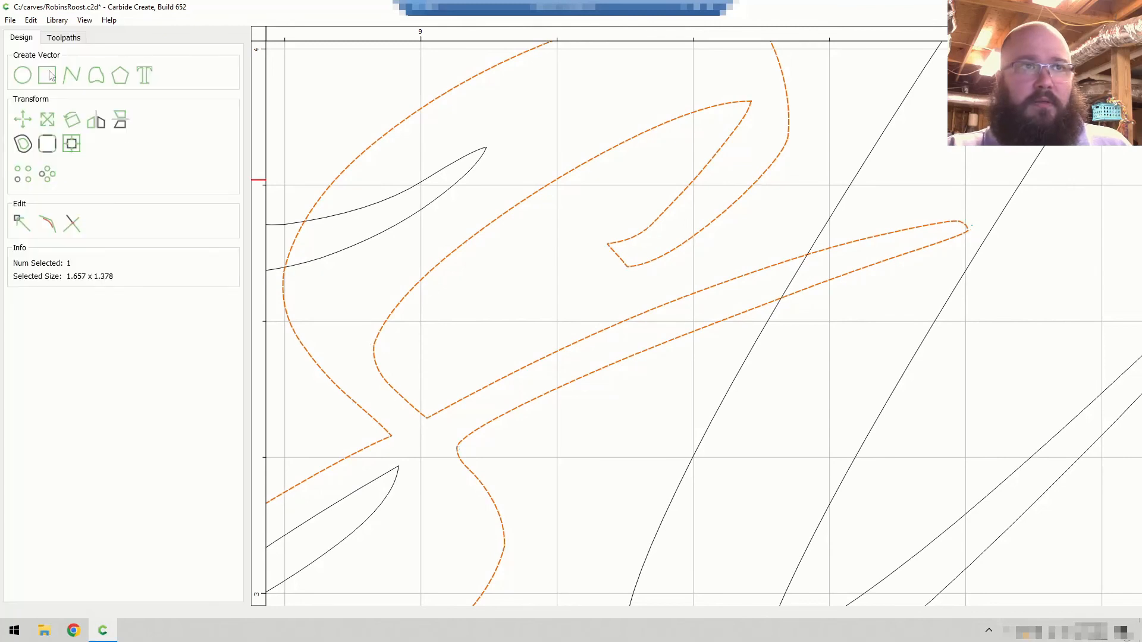
left_click(64, 40)
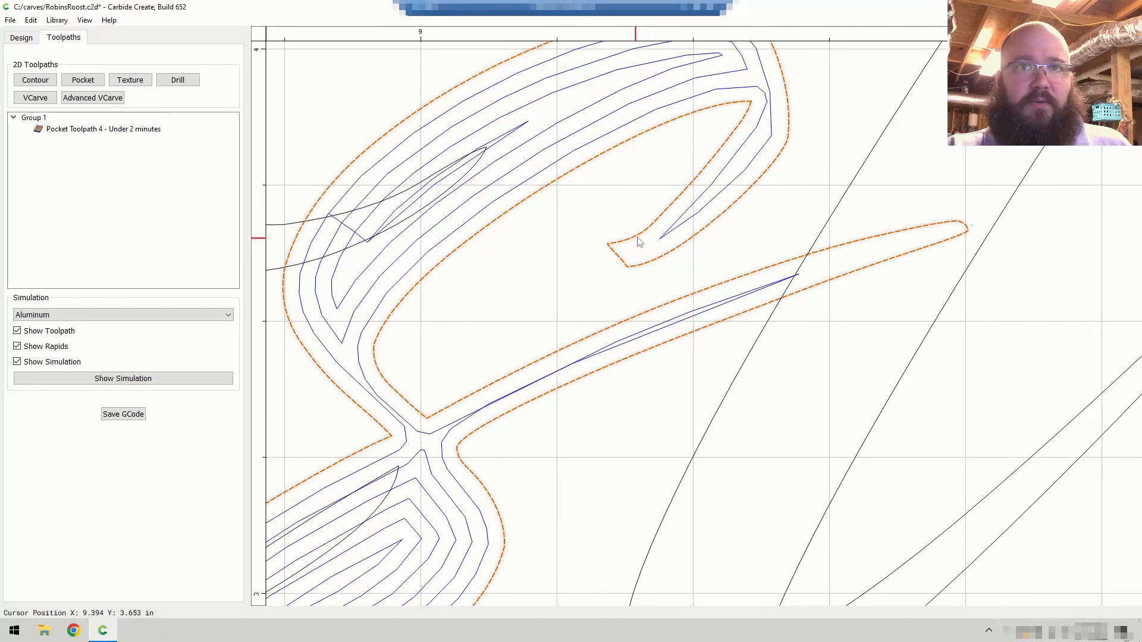
- Insert a node on the hook's inner edge near the tip, shift it and the corner node outward, and view the updated toolpath
left_click(21, 37)
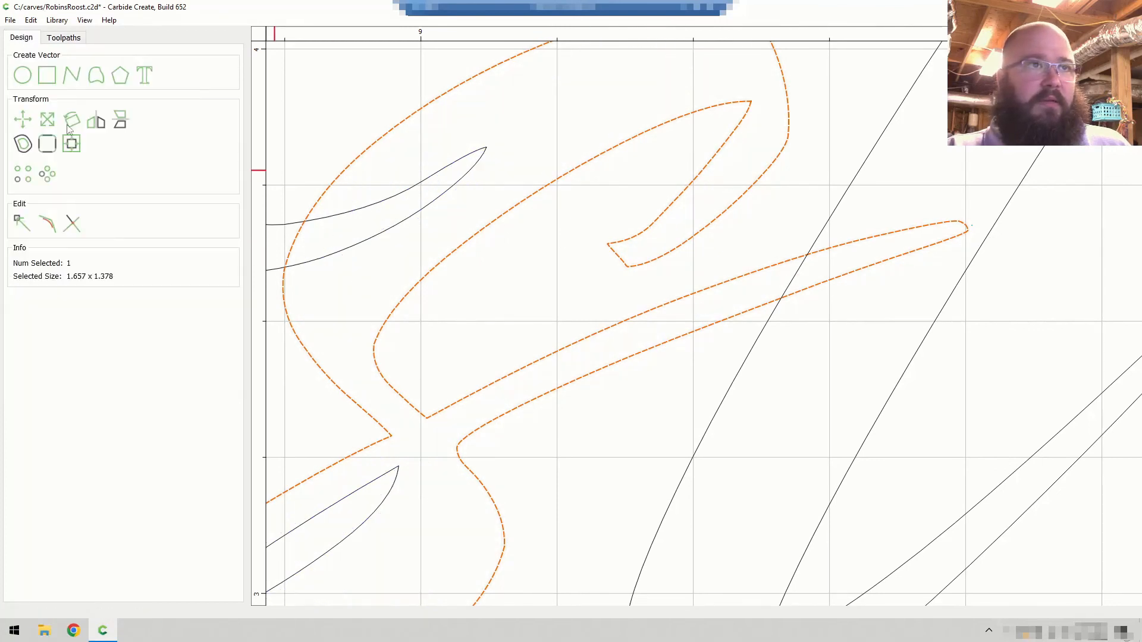
left_click(20, 224)
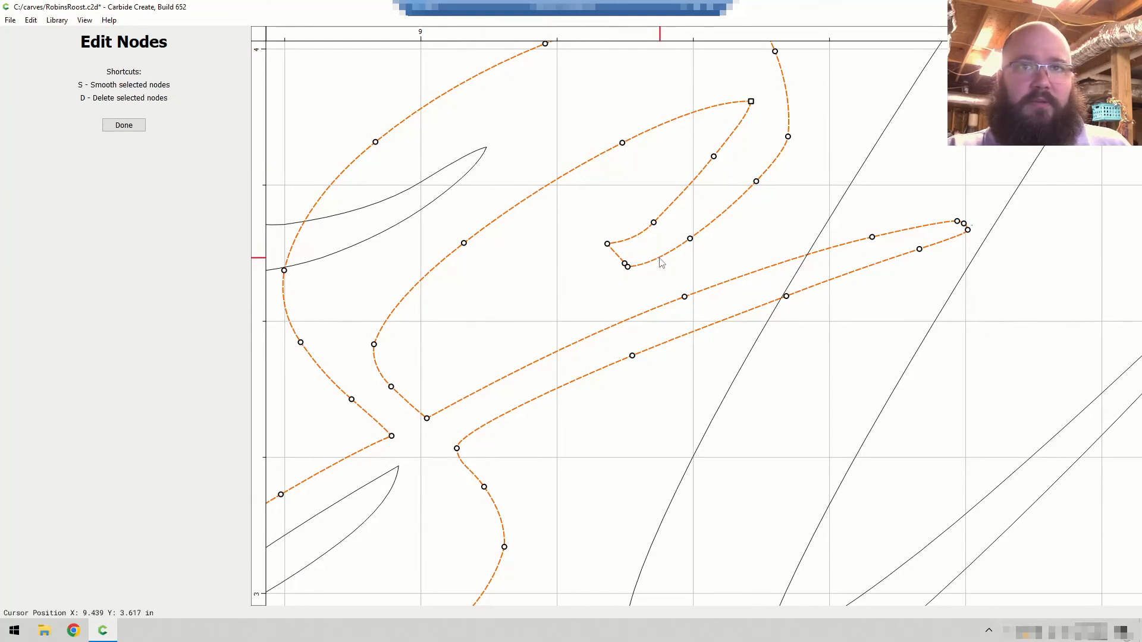
right_click(636, 238)
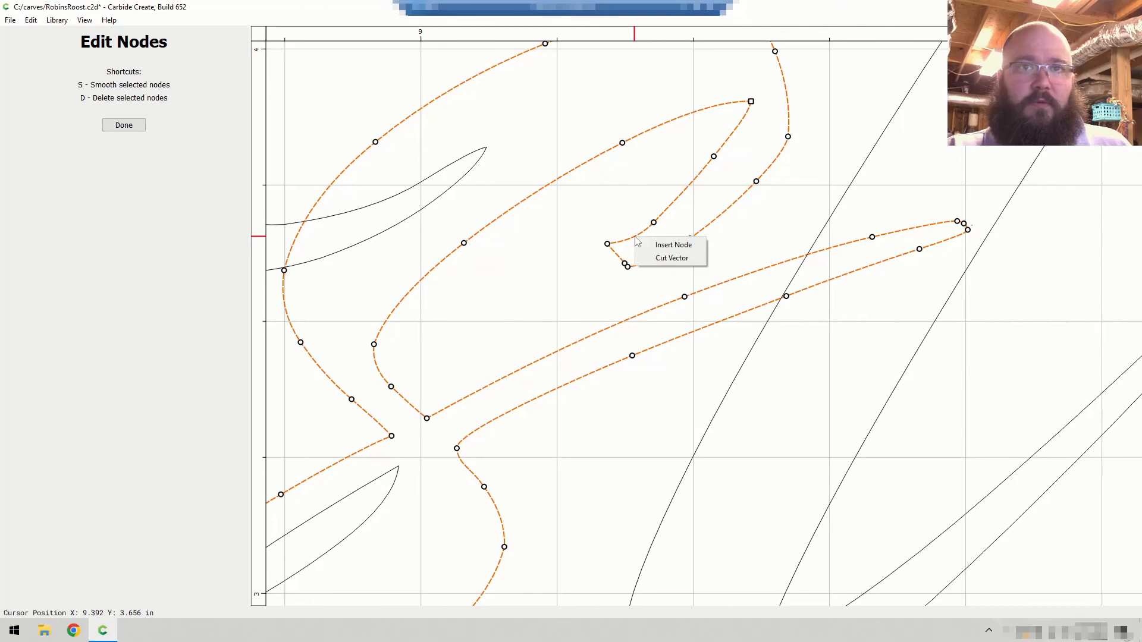
left_click(666, 246)
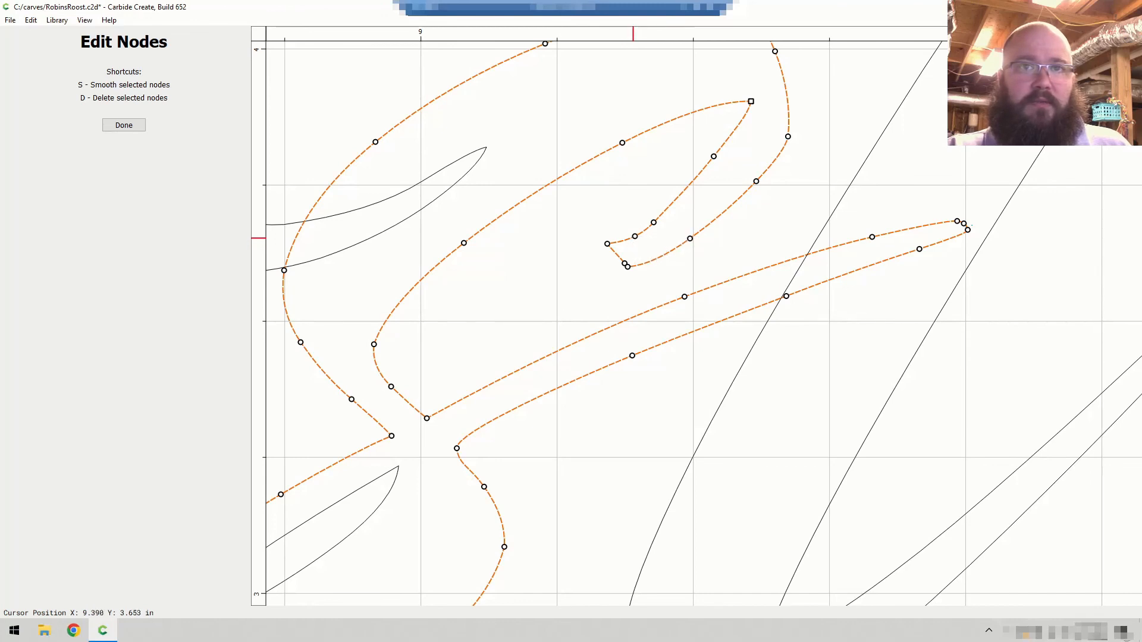
left_click_drag(634, 236, 631, 234)
key("d")
left_click_drag(608, 244, 607, 237)
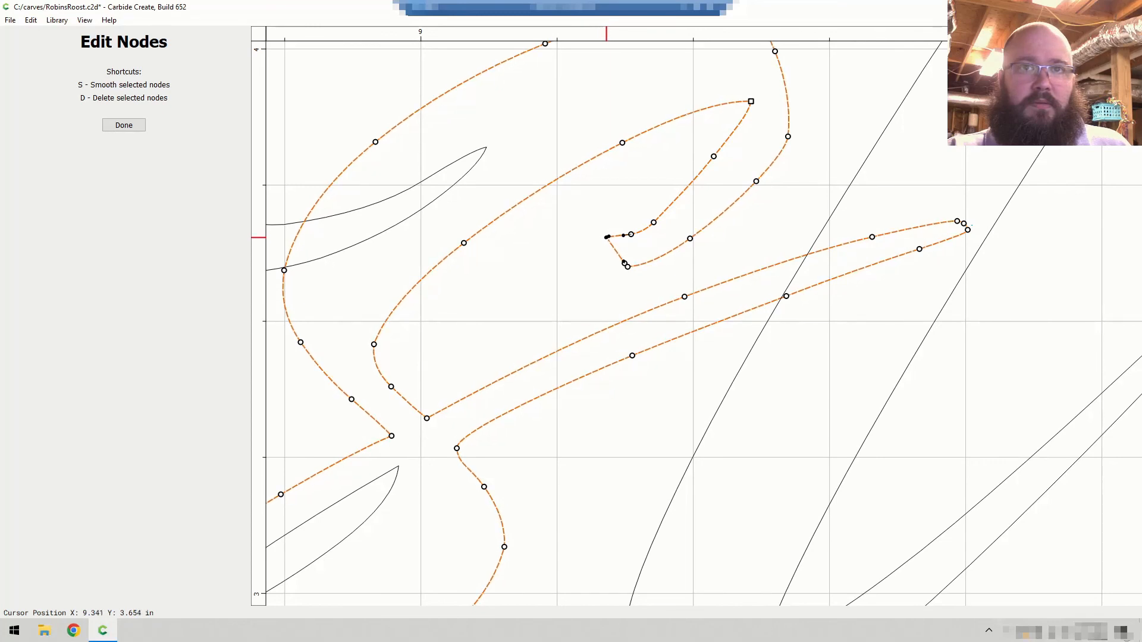
left_click(136, 129)
left_click(63, 40)
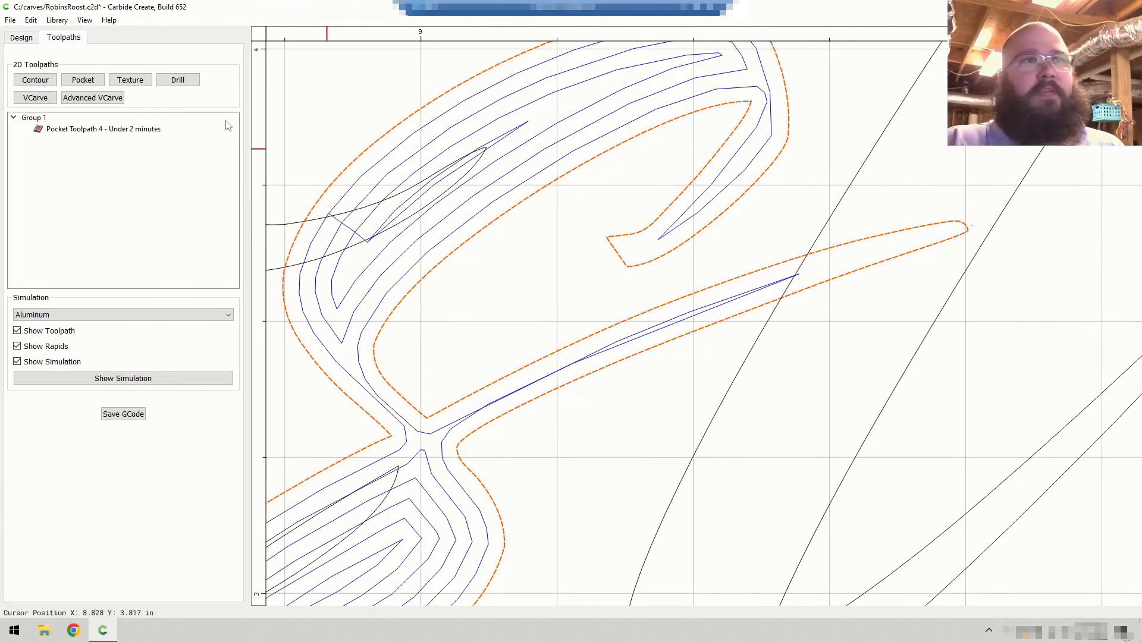
- Move the hook's inner-edge node just above the inserted node slightly upward and adjust its curve handle to widen the tail
left_click(21, 39)
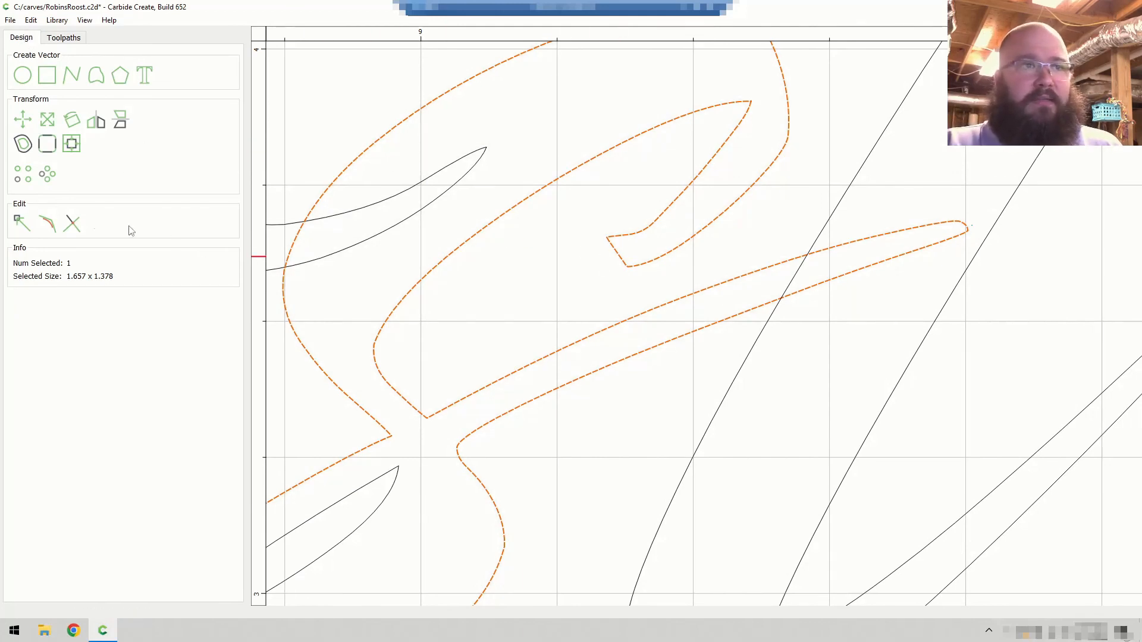
left_click(19, 222)
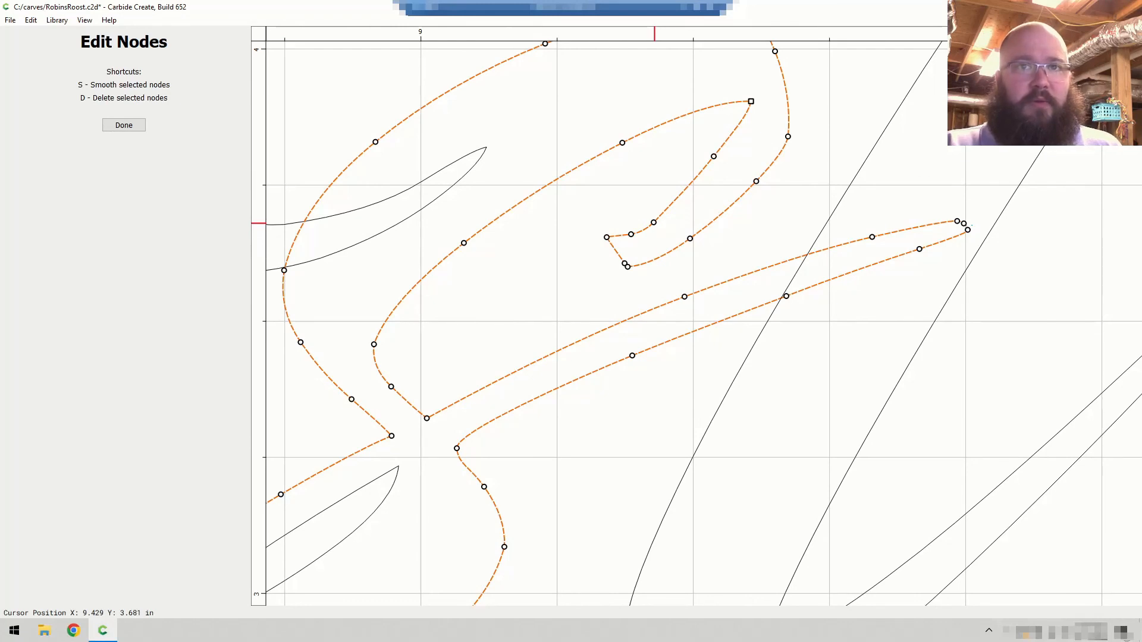
left_click_drag(654, 223, 653, 217)
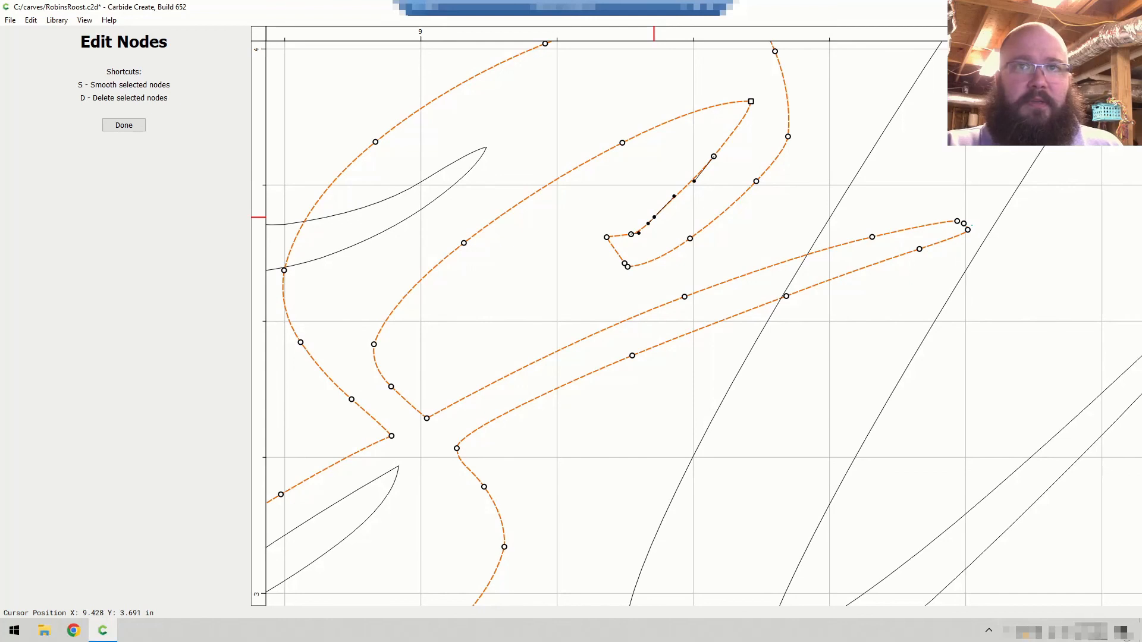
left_click_drag(674, 196, 680, 199)
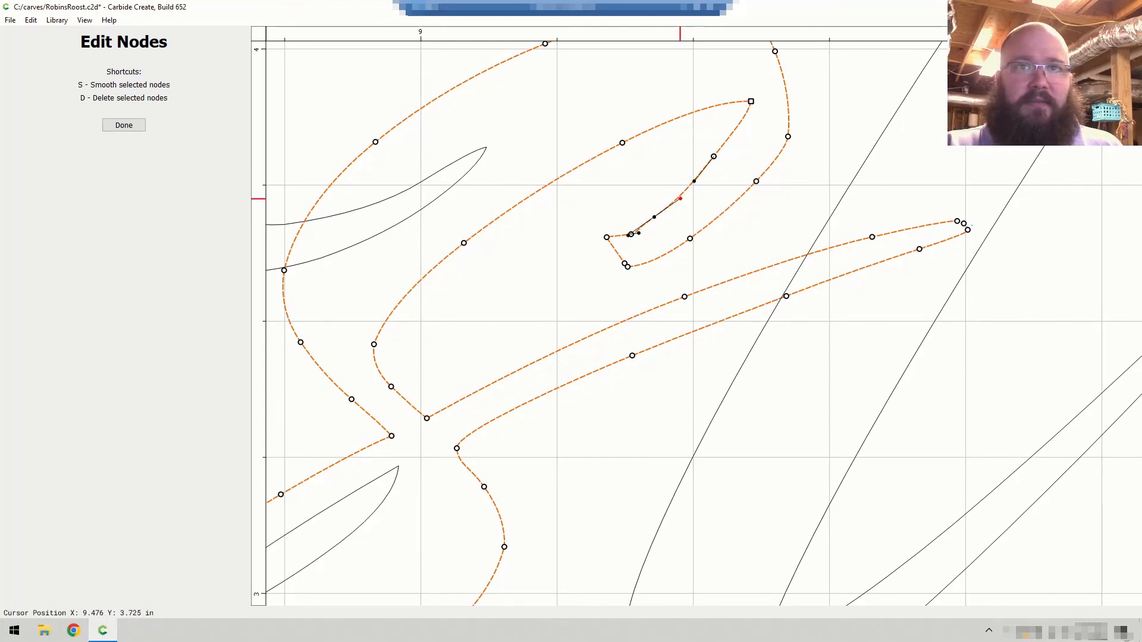
left_click(627, 245)
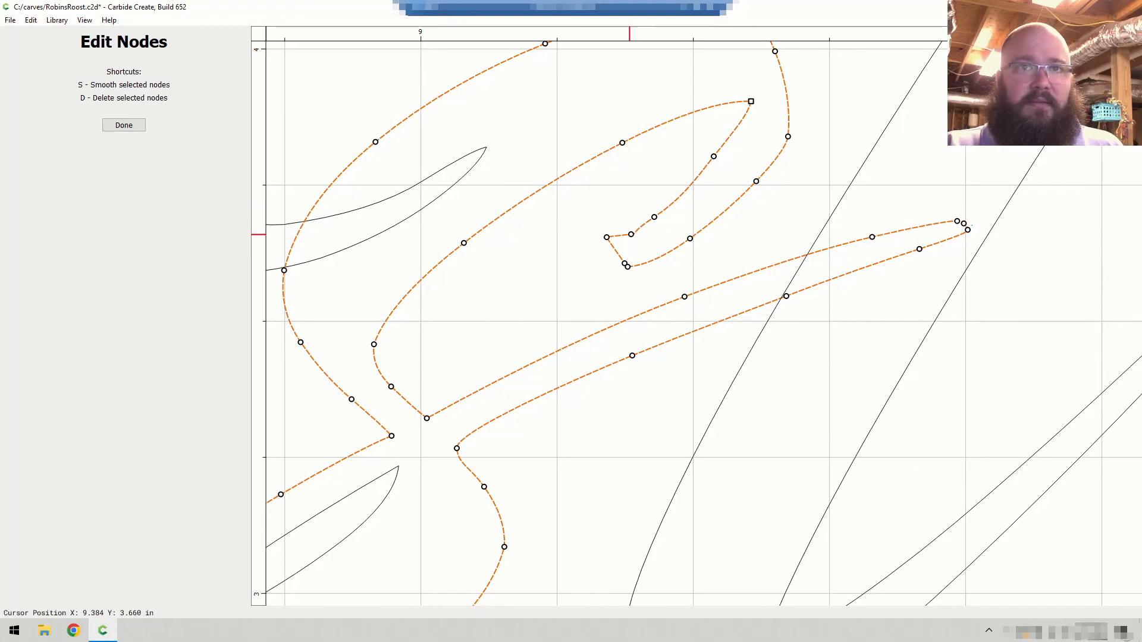
- Move the inserted inner-edge node slightly outward, extend its curve handle toward the next node, finish node editing, and view the pocket toolpath
left_click_drag(625, 234, 626, 231)
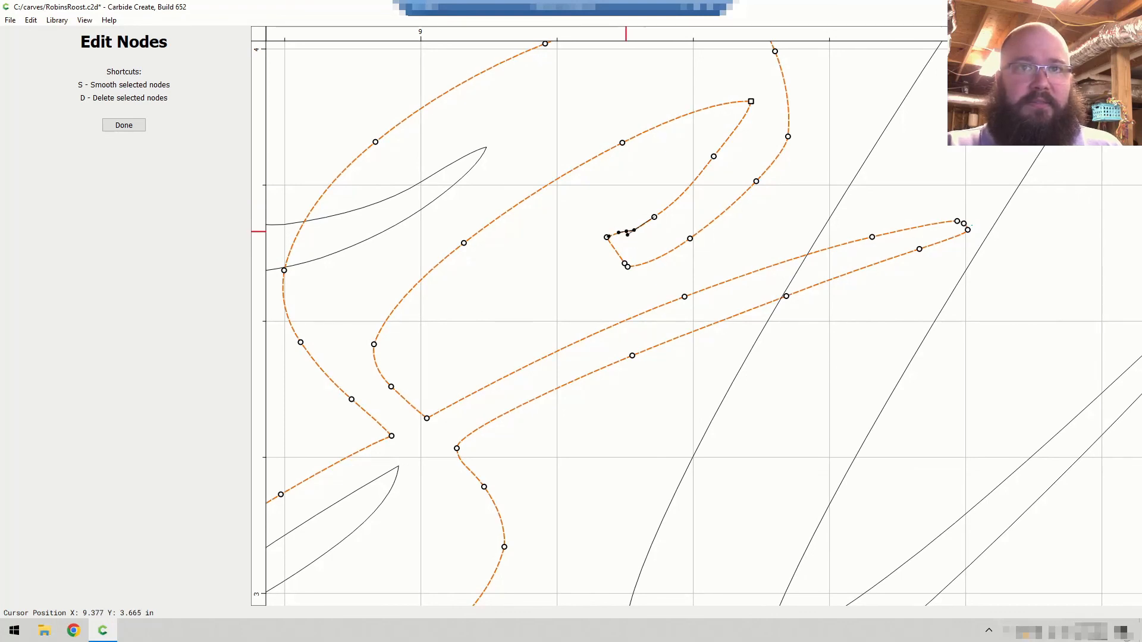
left_click(641, 241)
left_click(626, 231)
left_click_drag(634, 230, 653, 219)
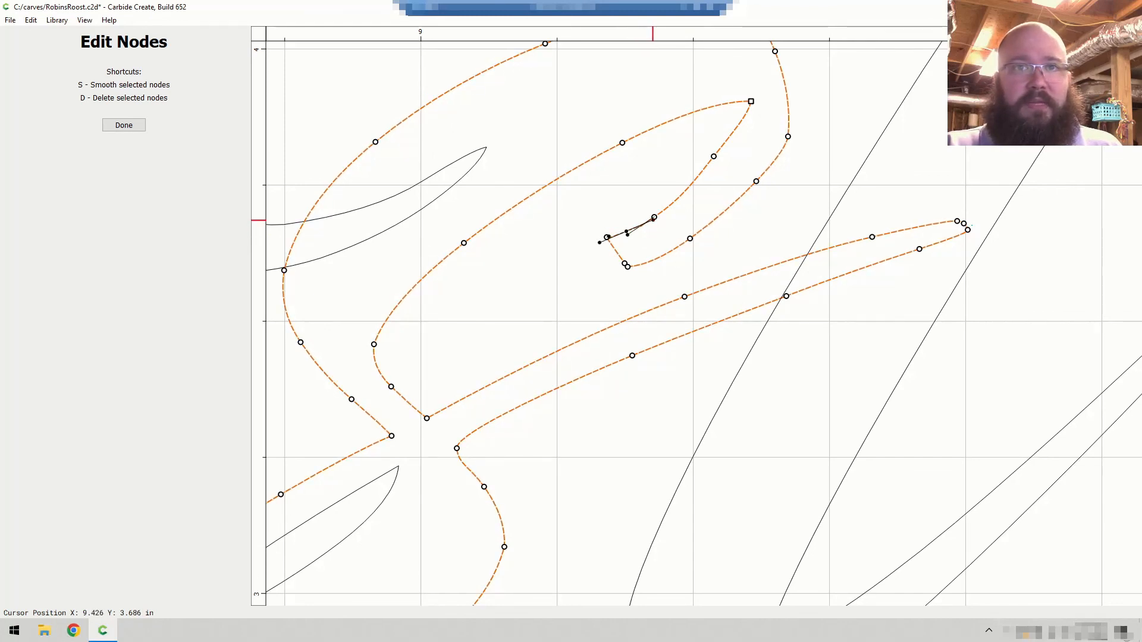
left_click(650, 209)
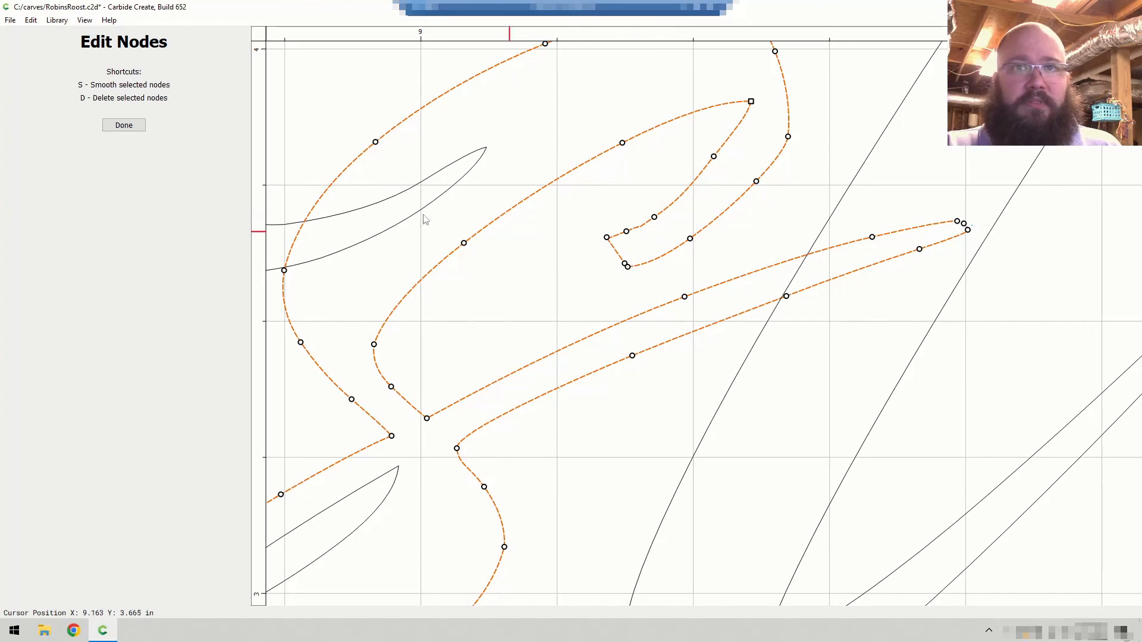
left_click(122, 125)
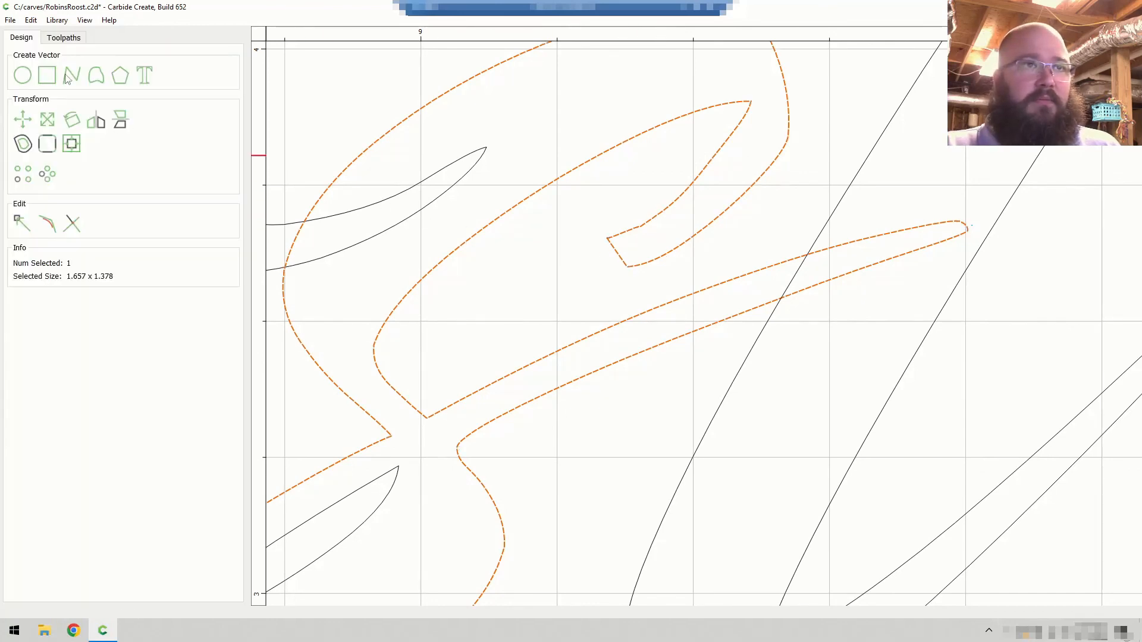
left_click(62, 39)
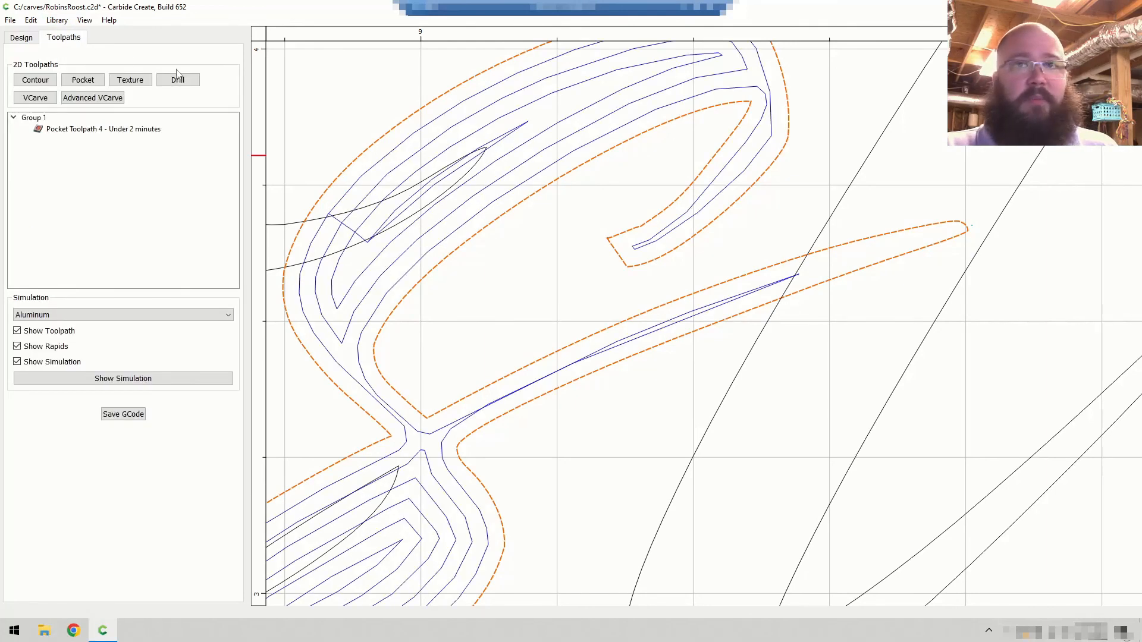